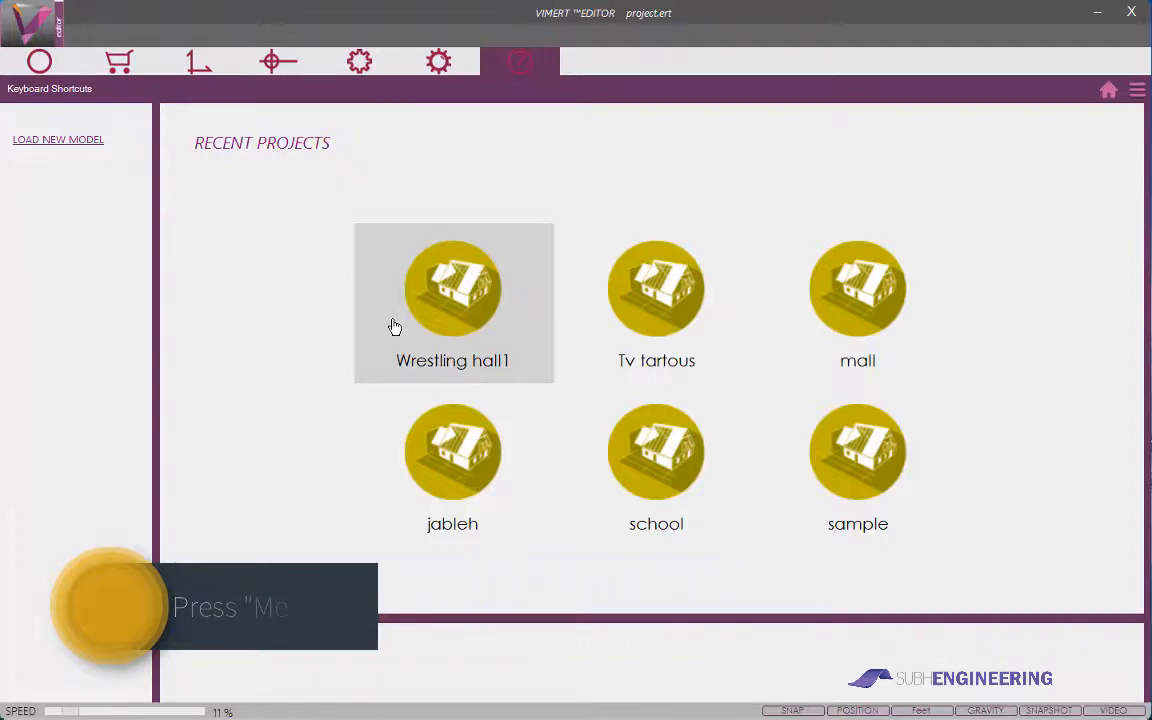
Bring up the house model's 3D view and show its strip of editing tools.
{"action": "left_click", "coordinate": [1110, 100]}
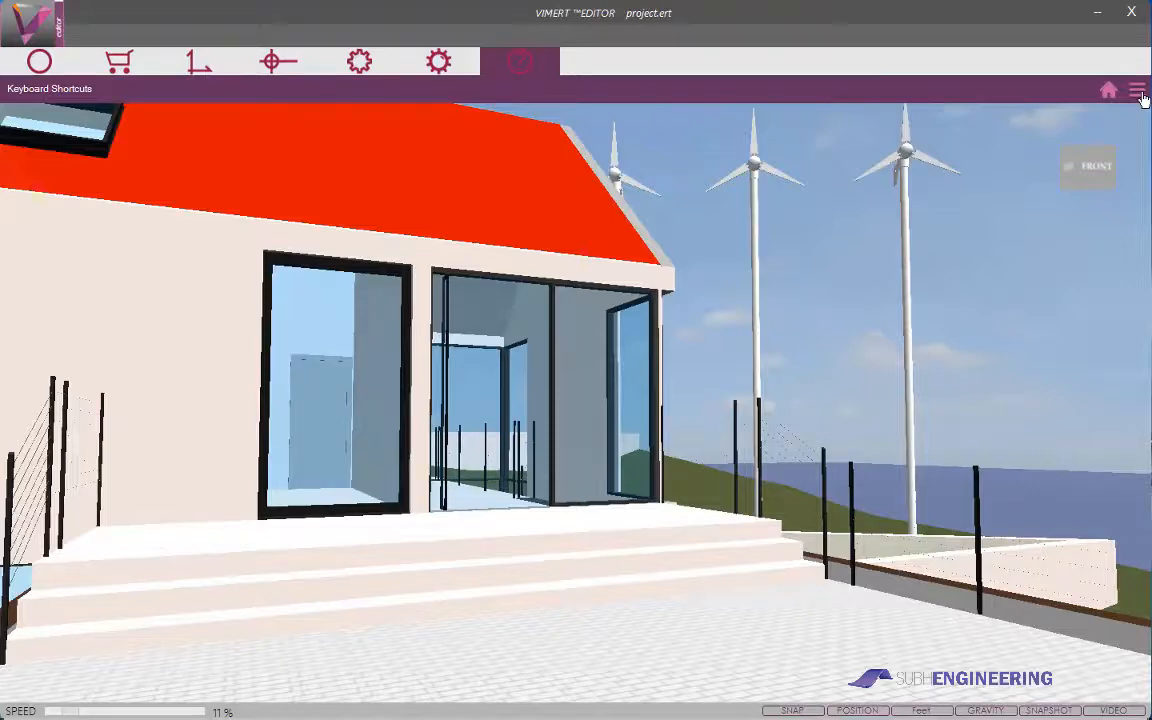
{"action": "left_click", "coordinate": [1143, 98]}
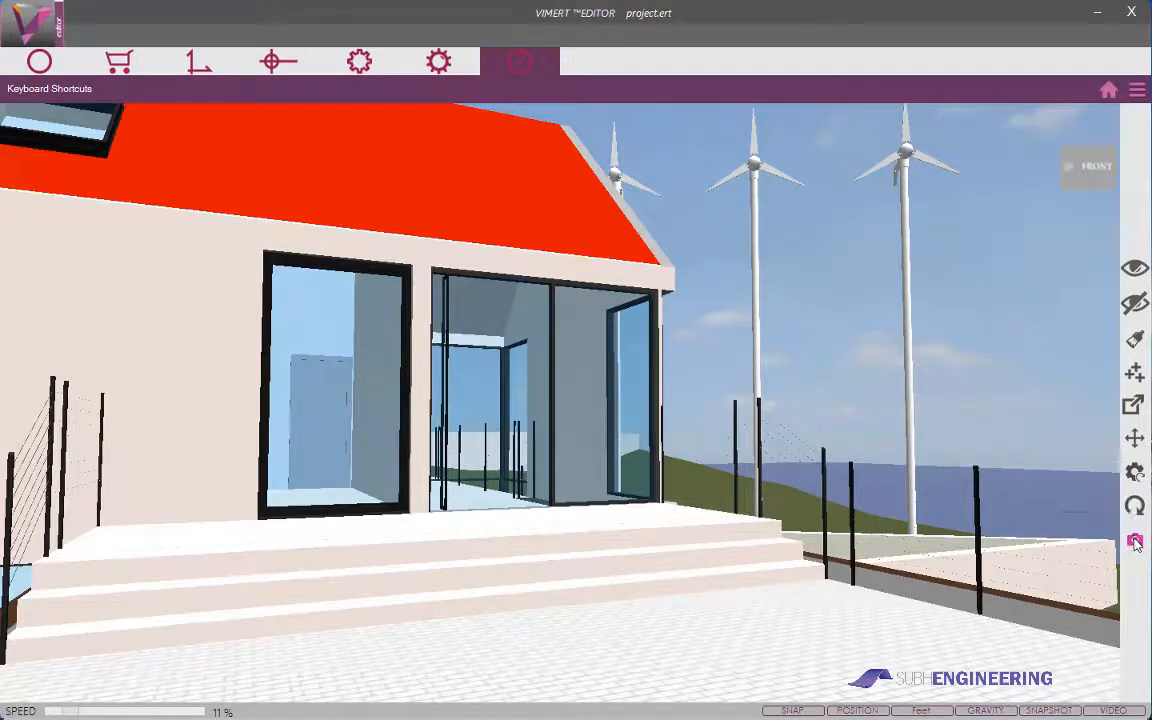
Hide the glass pane of the large front window beside the terrace entrance.
{"action": "right_click_drag", "start_coordinate": [655, 528], "coordinate": [475, 520]}
{"action": "key", "text": "w"}
{"action": "key", "text": "w"}
{"action": "key", "text": "w"}
{"action": "key", "text": "w"}
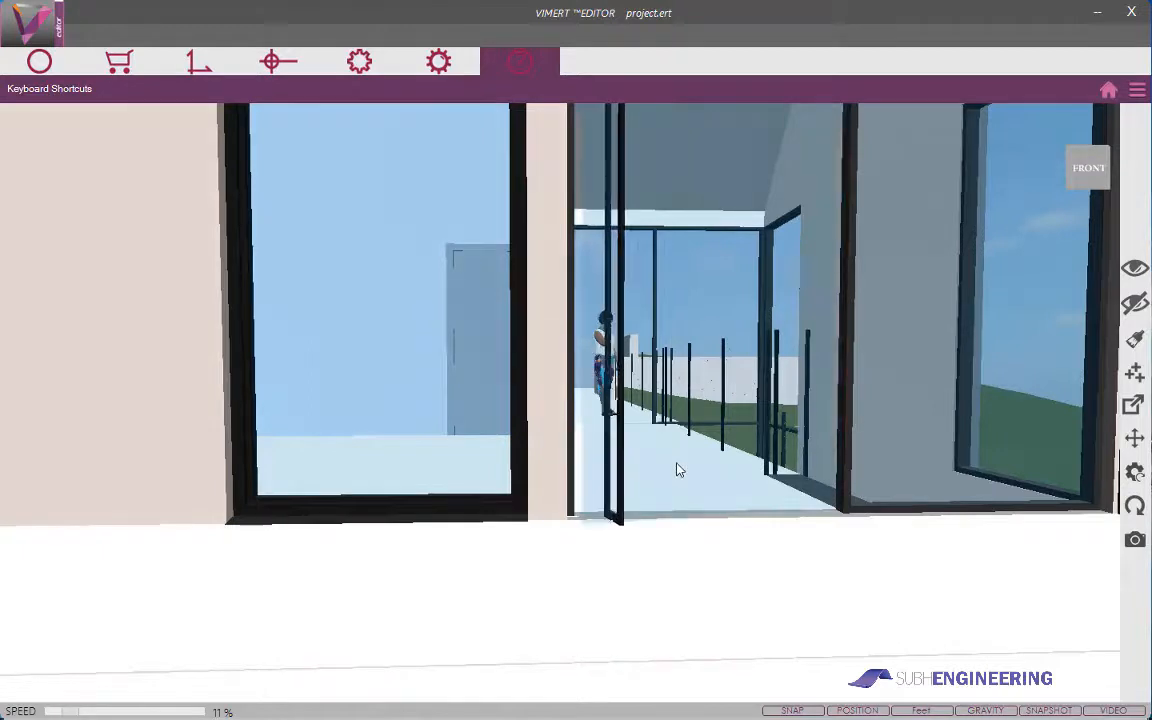
{"action": "left_click", "coordinate": [440, 398]}
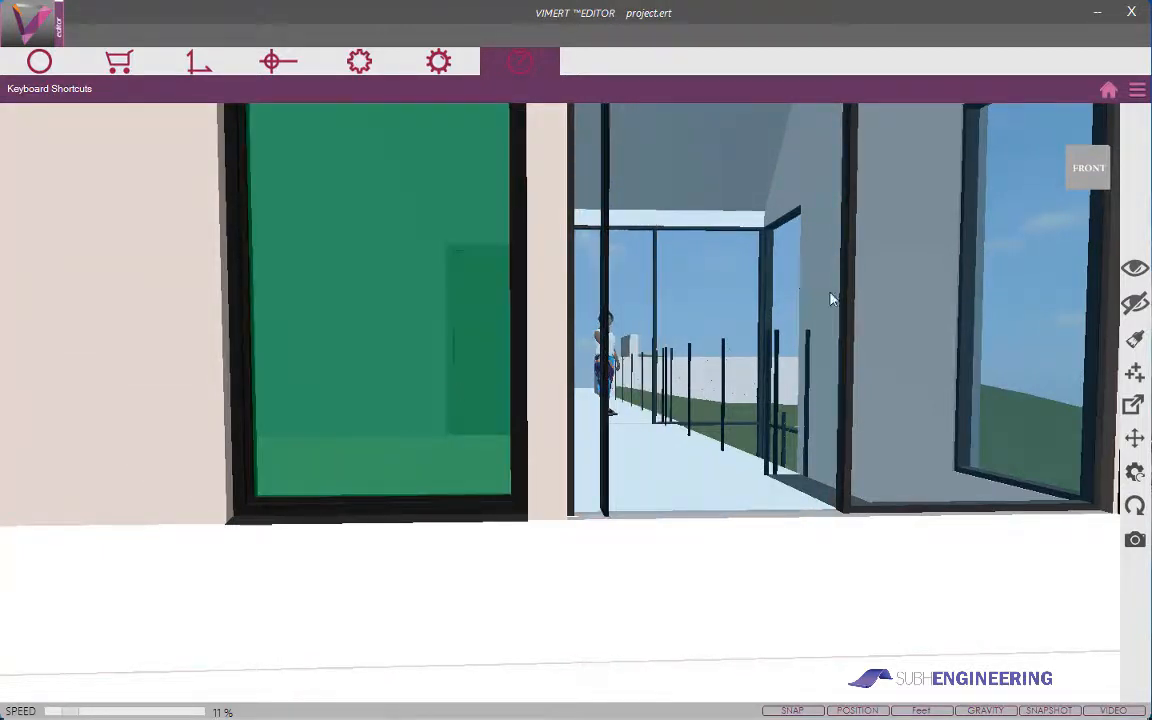
{"action": "left_click", "coordinate": [1135, 305]}
{"action": "scroll", "coordinate": [309, 483], "scroll_direction": "up", "scroll_amount": 3}
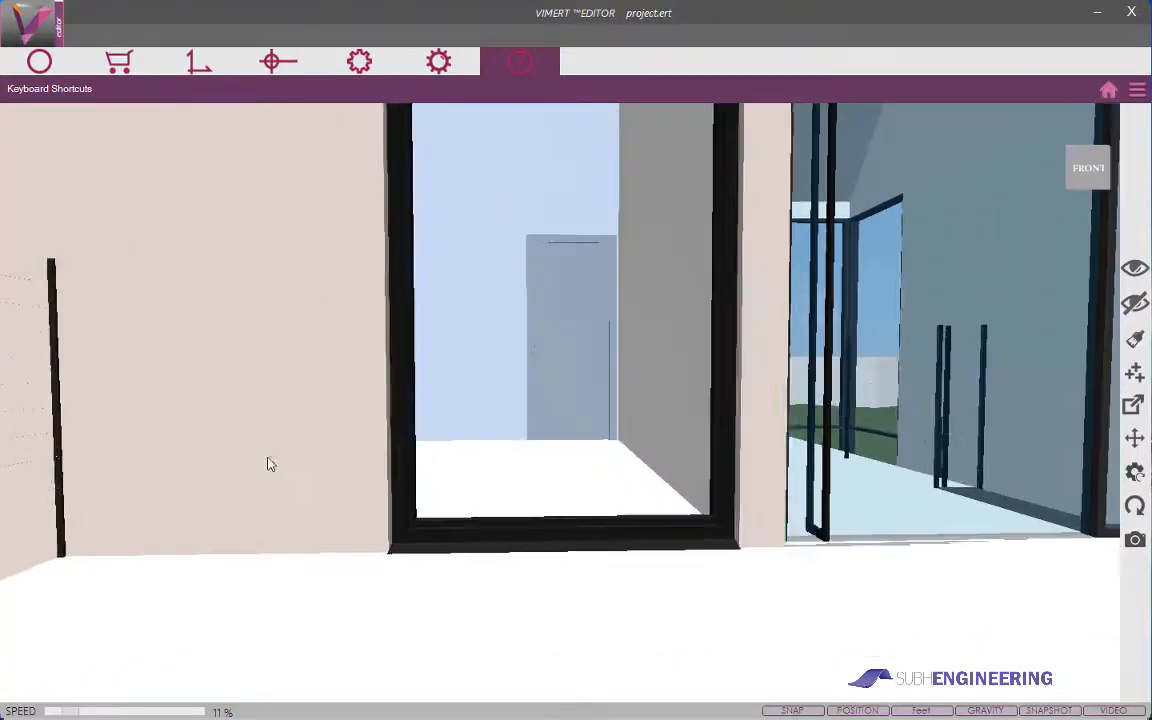
{"action": "left_click", "coordinate": [504, 422]}
{"action": "left_click", "coordinate": [1135, 305]}
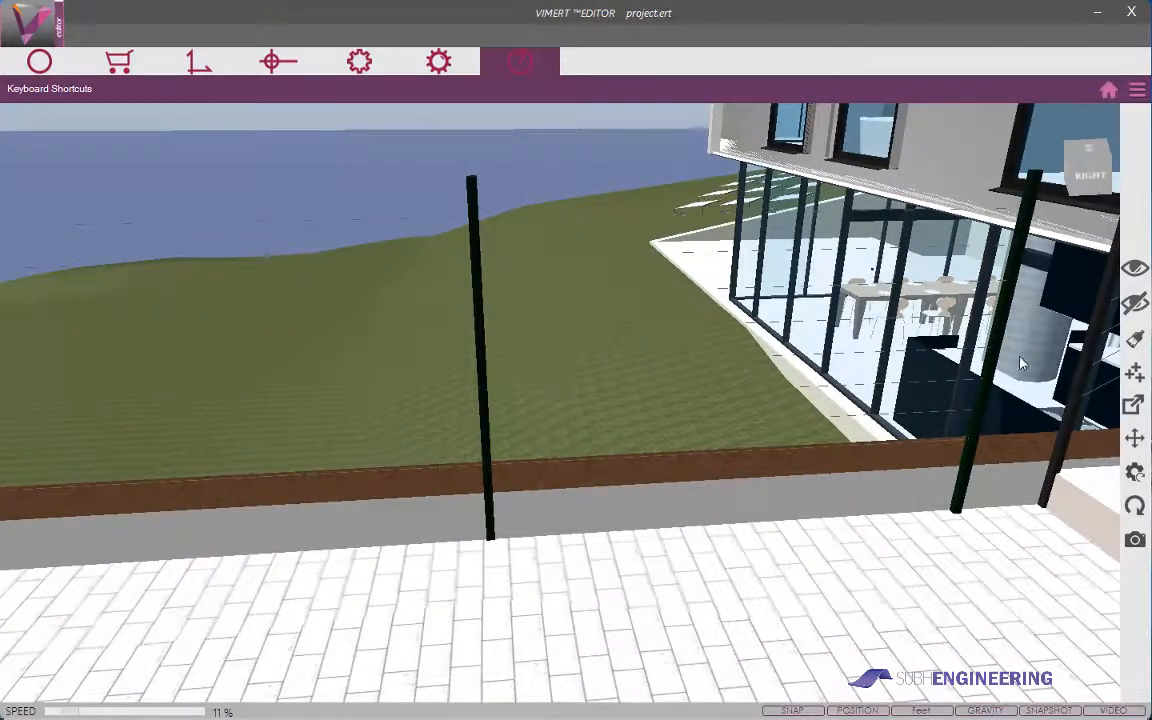
Turn on multiple selection, select the terrace paving, edge wall and terrain together, and clear the selection.
{"action": "left_click", "coordinate": [1135, 341]}
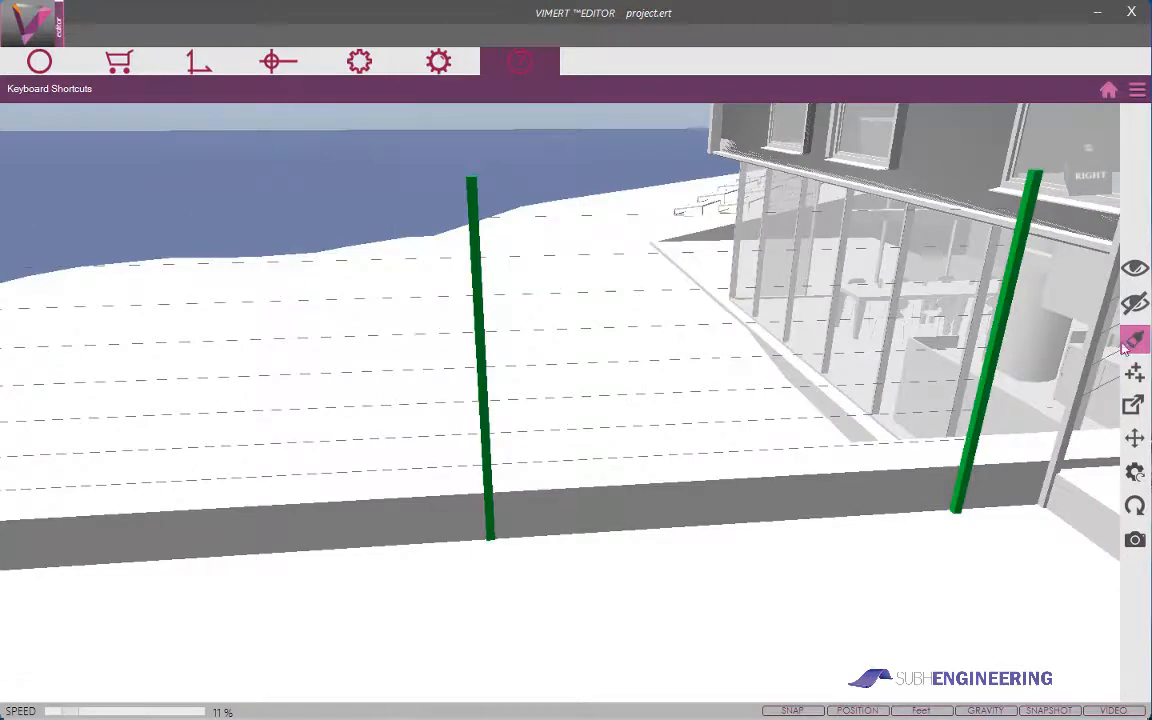
{"action": "left_click", "coordinate": [1134, 372]}
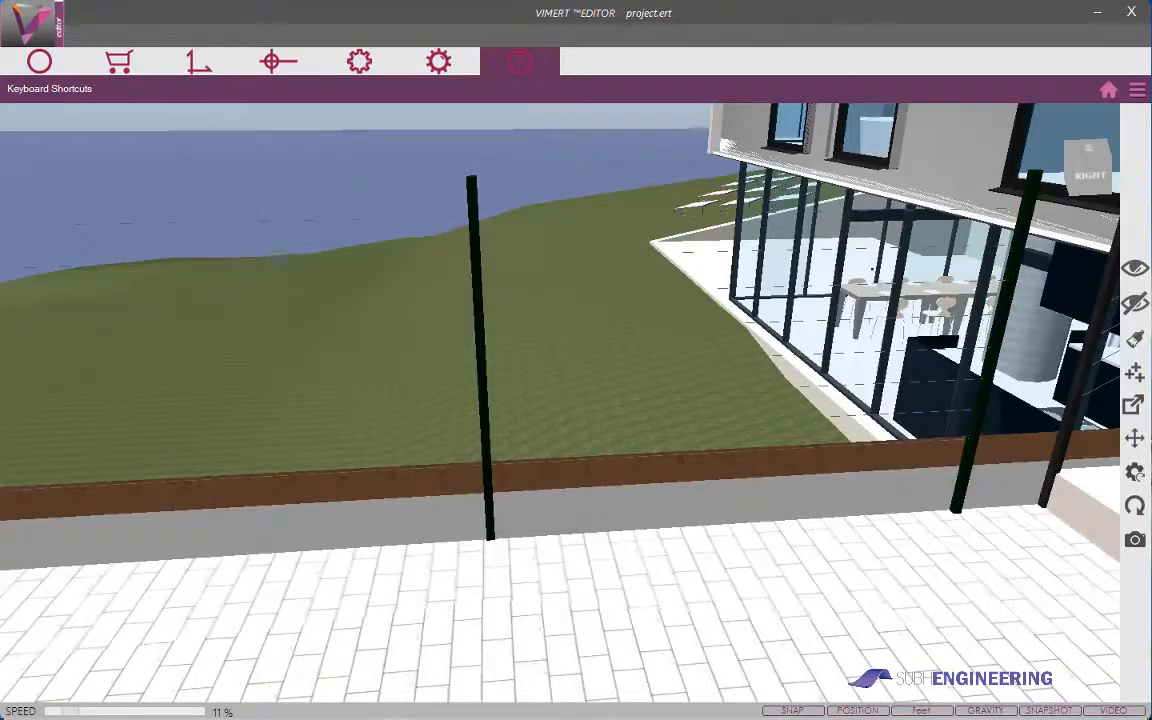
{"action": "right_click_drag", "start_coordinate": [1067, 347], "coordinate": [1112, 411]}
{"action": "left_click", "coordinate": [562, 650]}
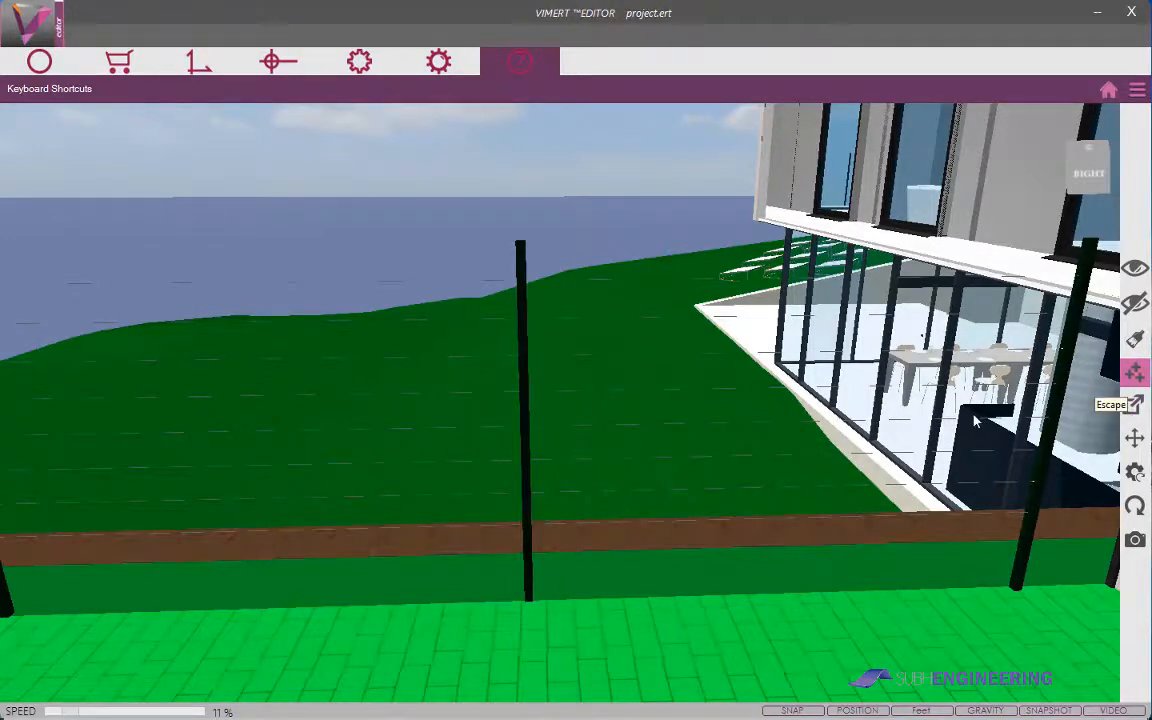
{"action": "left_click", "coordinate": [1007, 408]}
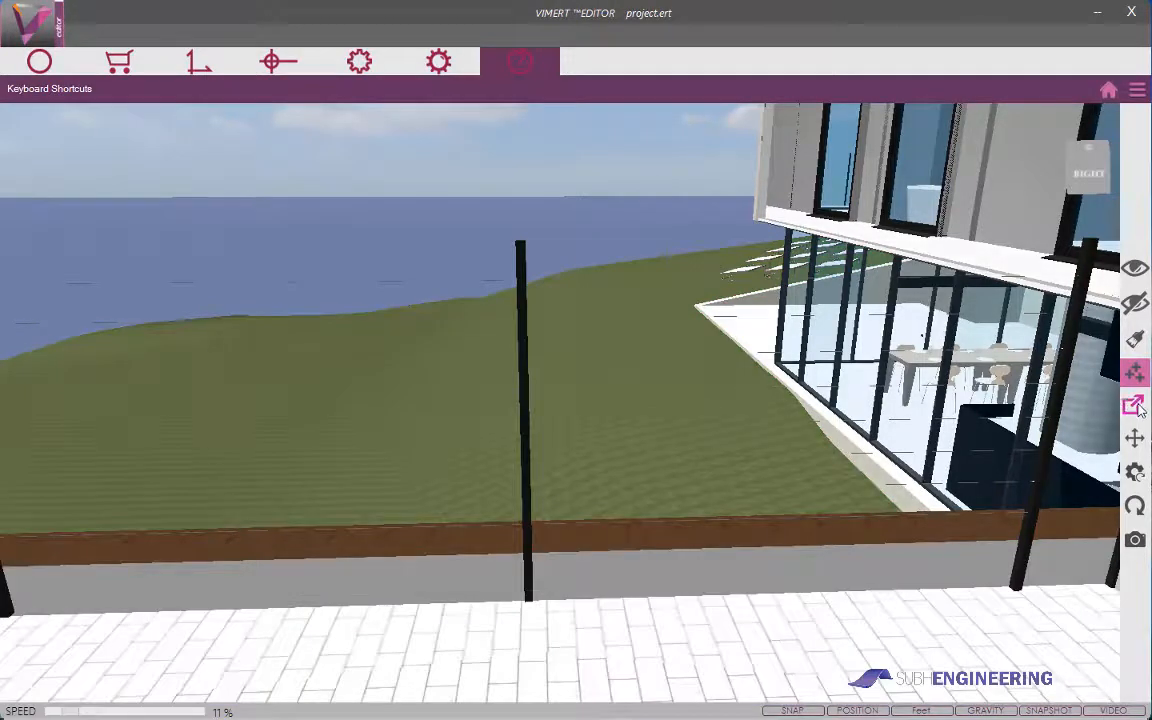
Switch from Move By Mouse to the rotation tool, try it with the terrain selected, and clear the selection.
{"action": "left_click", "coordinate": [1134, 437]}
{"action": "right_click_drag", "start_coordinate": [692, 397], "coordinate": [377, 220]}
{"action": "scroll", "coordinate": [378, 221], "scroll_direction": "down", "scroll_amount": 5}
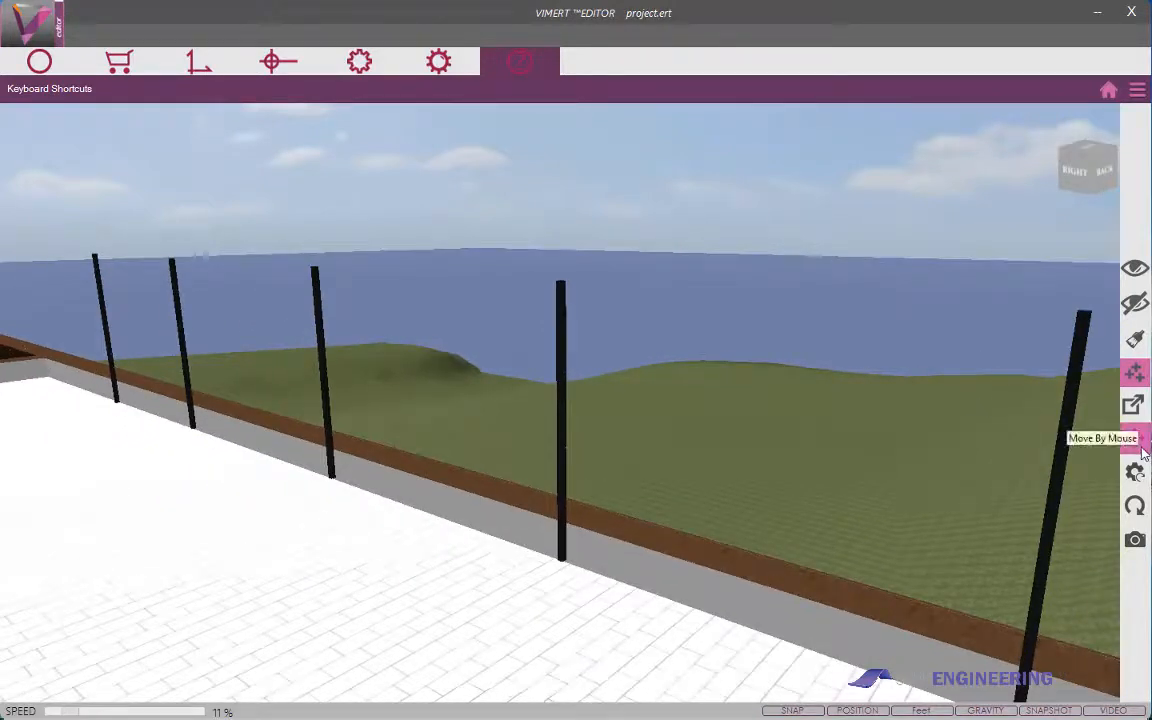
{"action": "left_click", "coordinate": [1135, 508]}
{"action": "mouse_move", "coordinate": [1073, 526]}
{"action": "left_mouse_down"}
{"action": "mouse_move", "coordinate": [1060, 526]}
{"action": "mouse_move", "coordinate": [1073, 526]}
{"action": "left_mouse_up"}
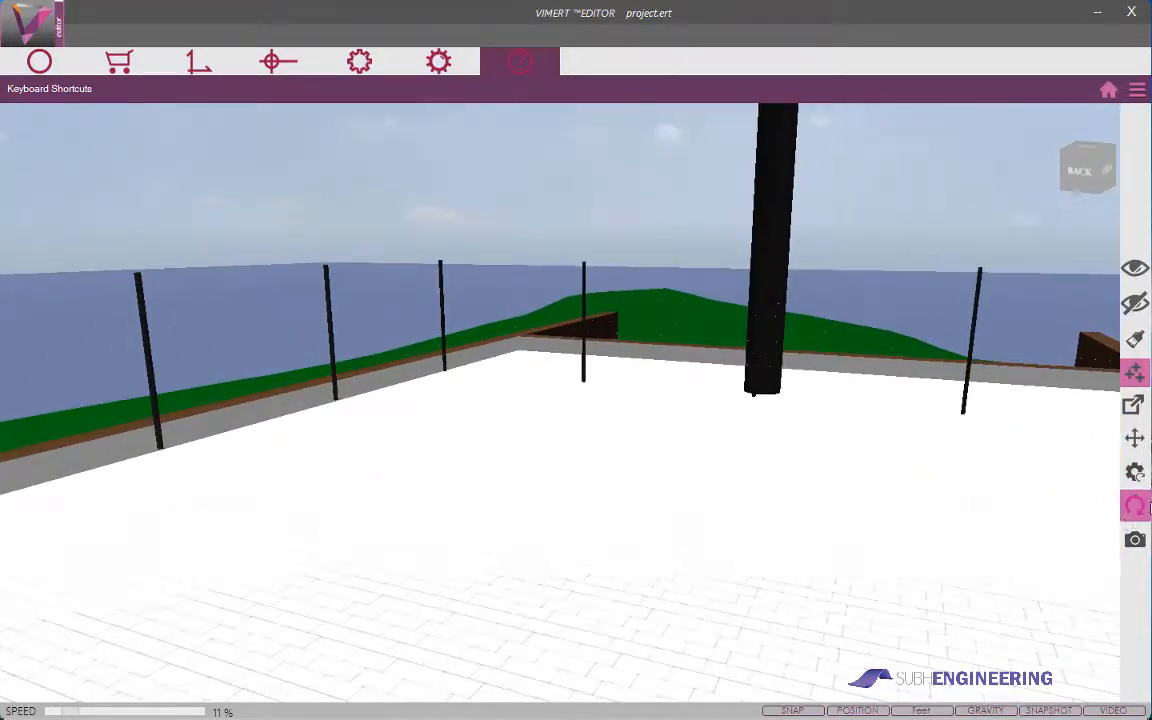
{"action": "left_click_drag", "start_coordinate": [789, 460], "coordinate": [869, 483]}
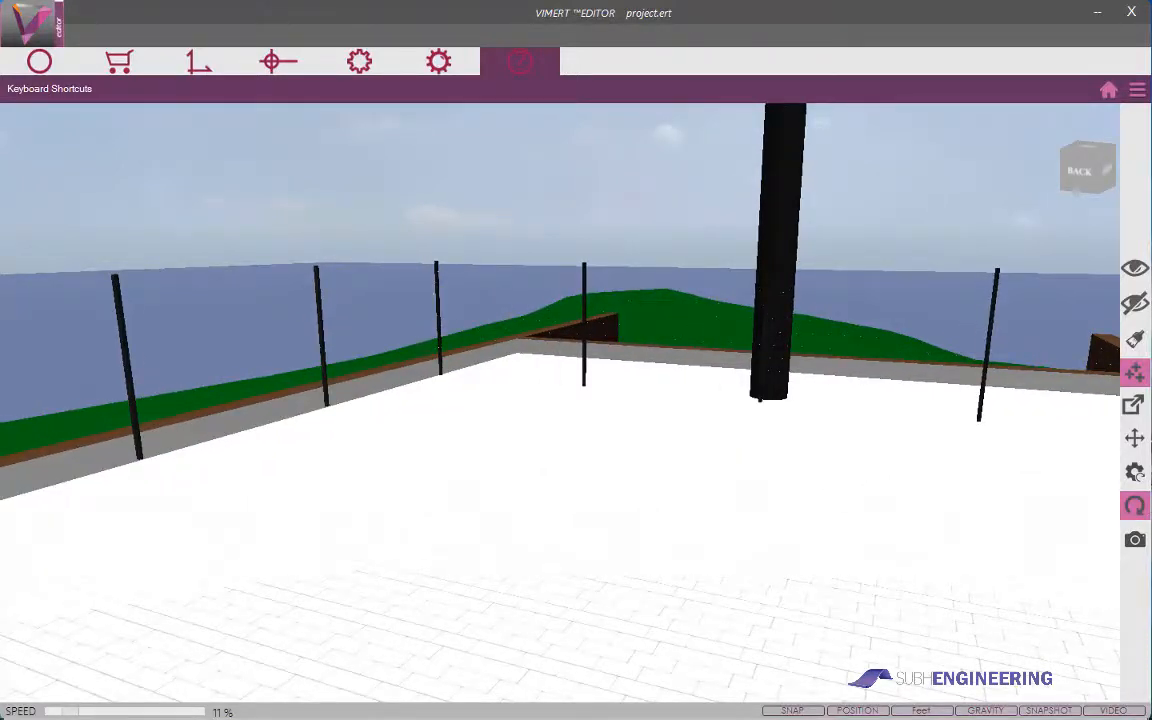
{"action": "right_click", "coordinate": [771, 481]}
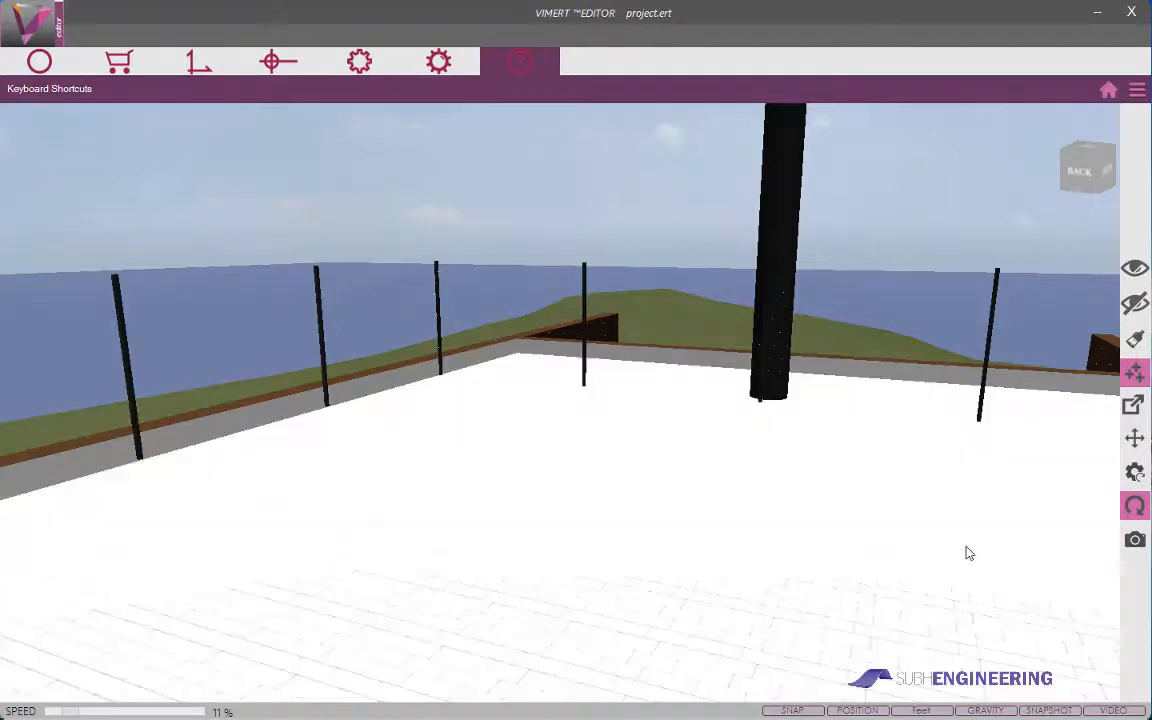
Use the camera mode to examine the back of the house and its roof terrace from above.
{"action": "left_click", "coordinate": [1140, 538]}
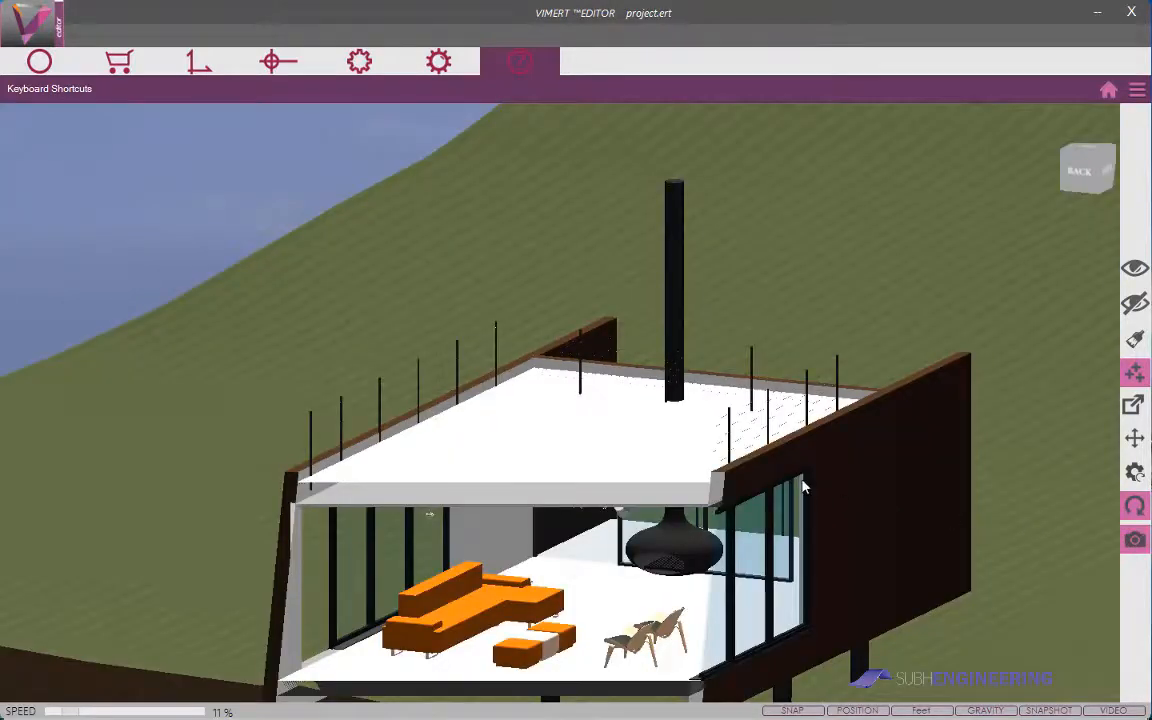
{"action": "left_click_drag", "start_coordinate": [805, 487], "coordinate": [760, 360]}
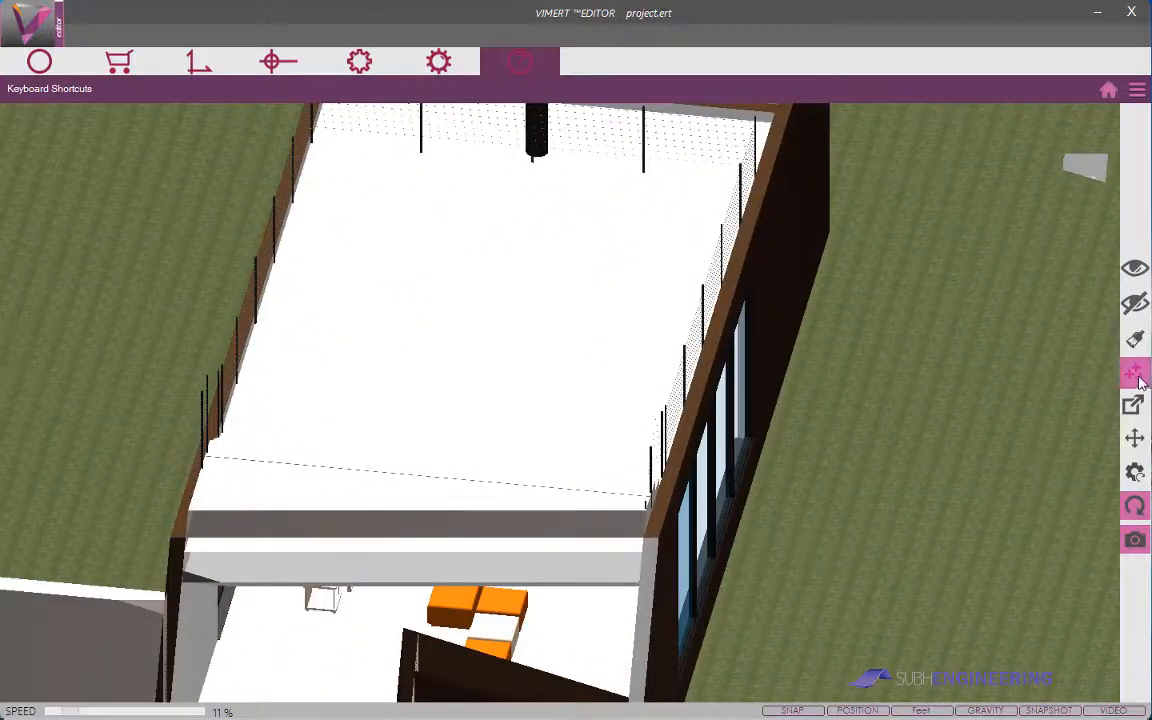
{"action": "left_click", "coordinate": [1134, 506]}
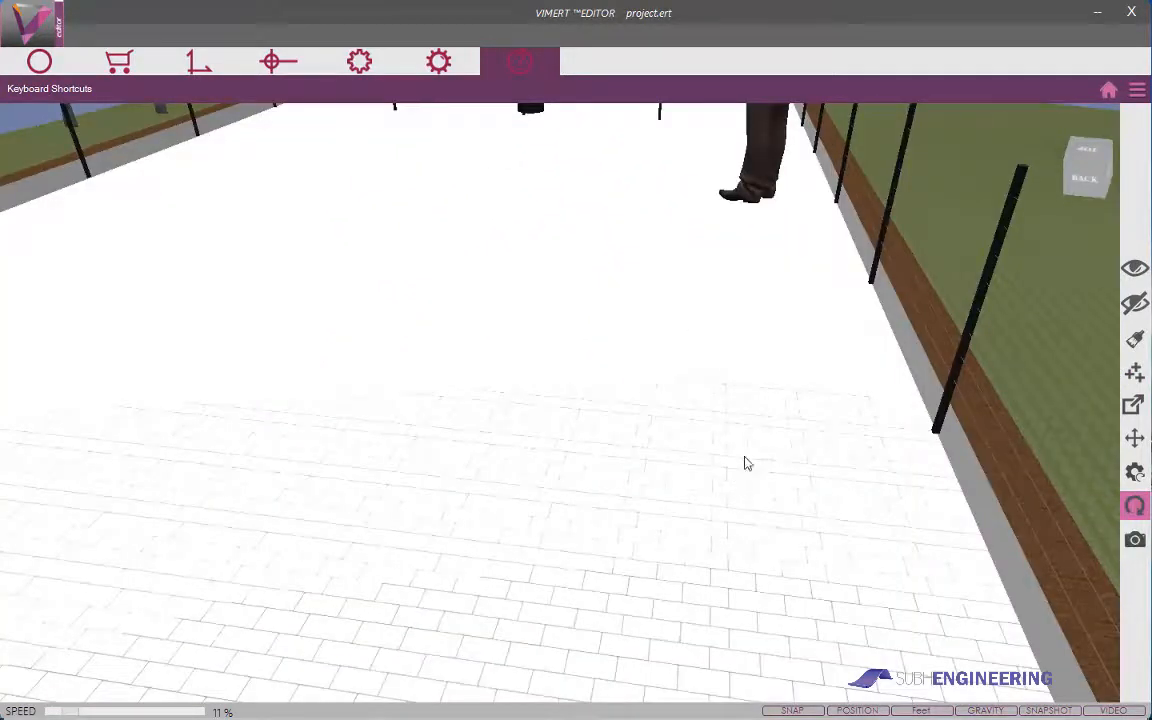
Walk through the model to examine the roof terrace, the entrance passage and the side facade.
{"action": "right_click", "coordinate": [760, 212]}
{"action": "left_click", "coordinate": [893, 436]}
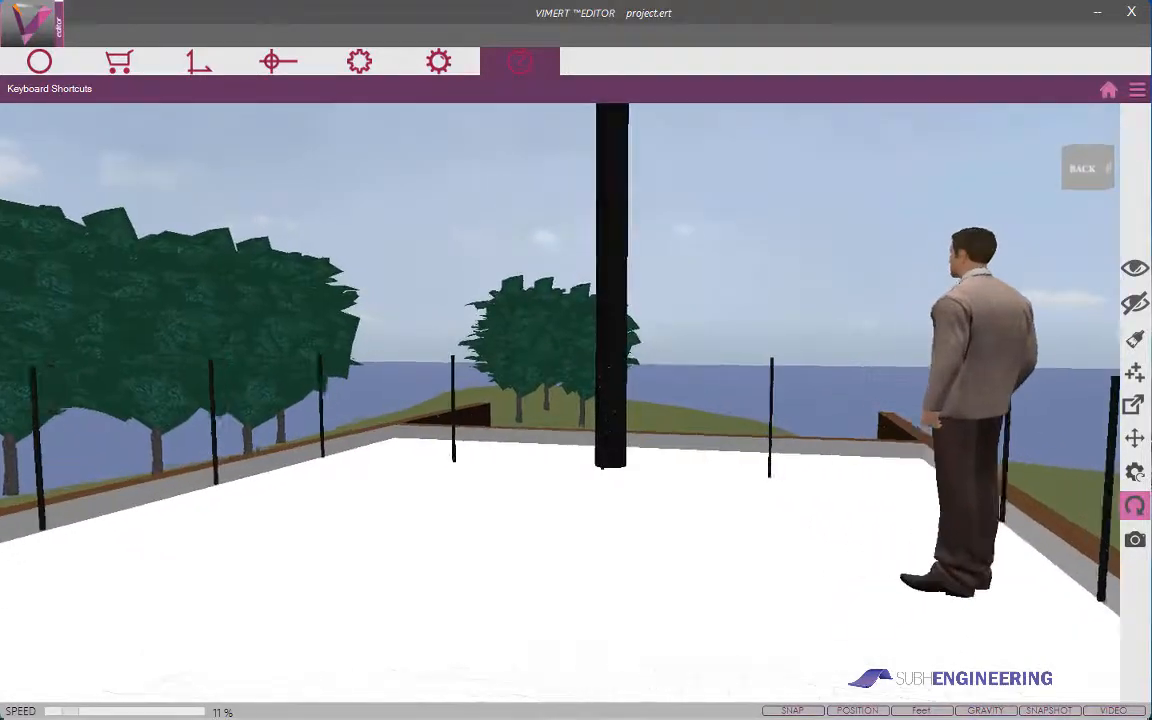
{"action": "key", "text": "w"}
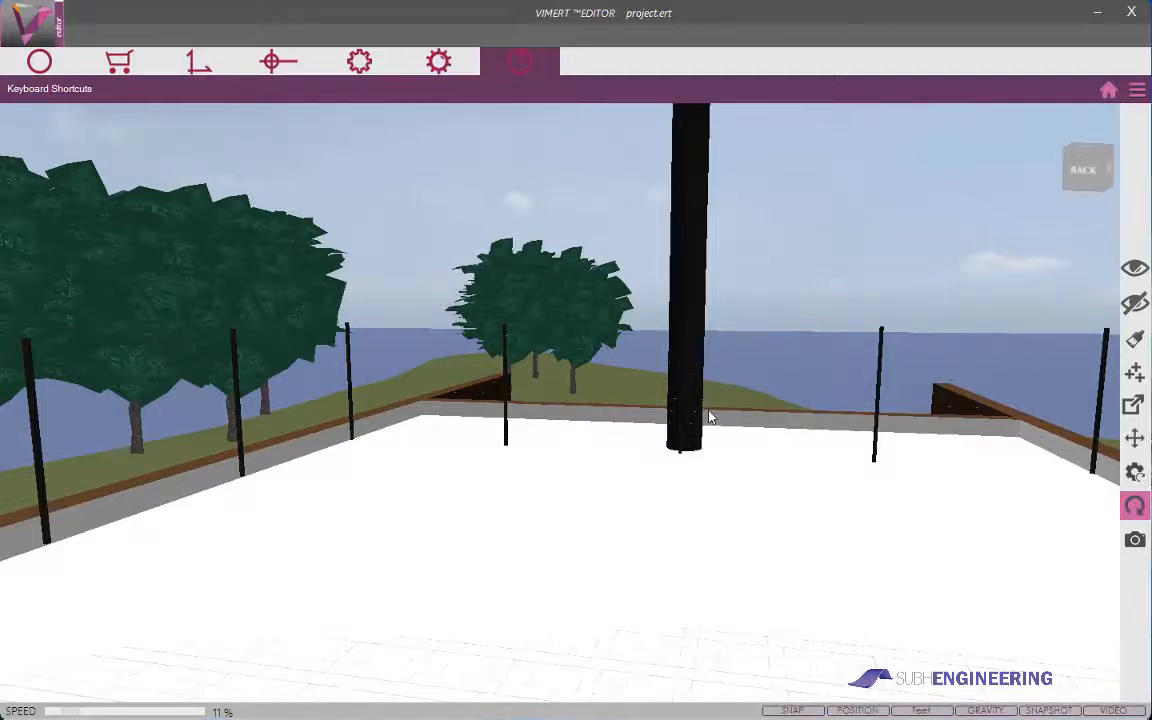
{"action": "key", "text": "w"}
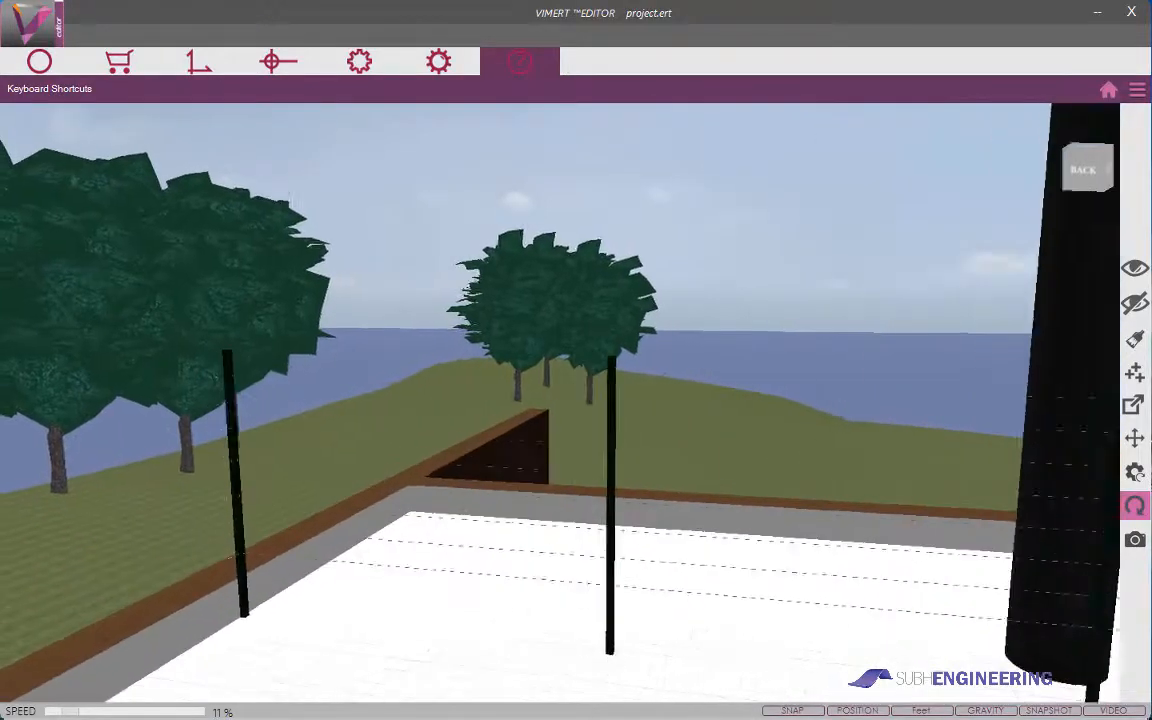
{"action": "right_click_drag", "start_coordinate": [581, 452], "coordinate": [330, 450]}
{"action": "key", "text": "w"}
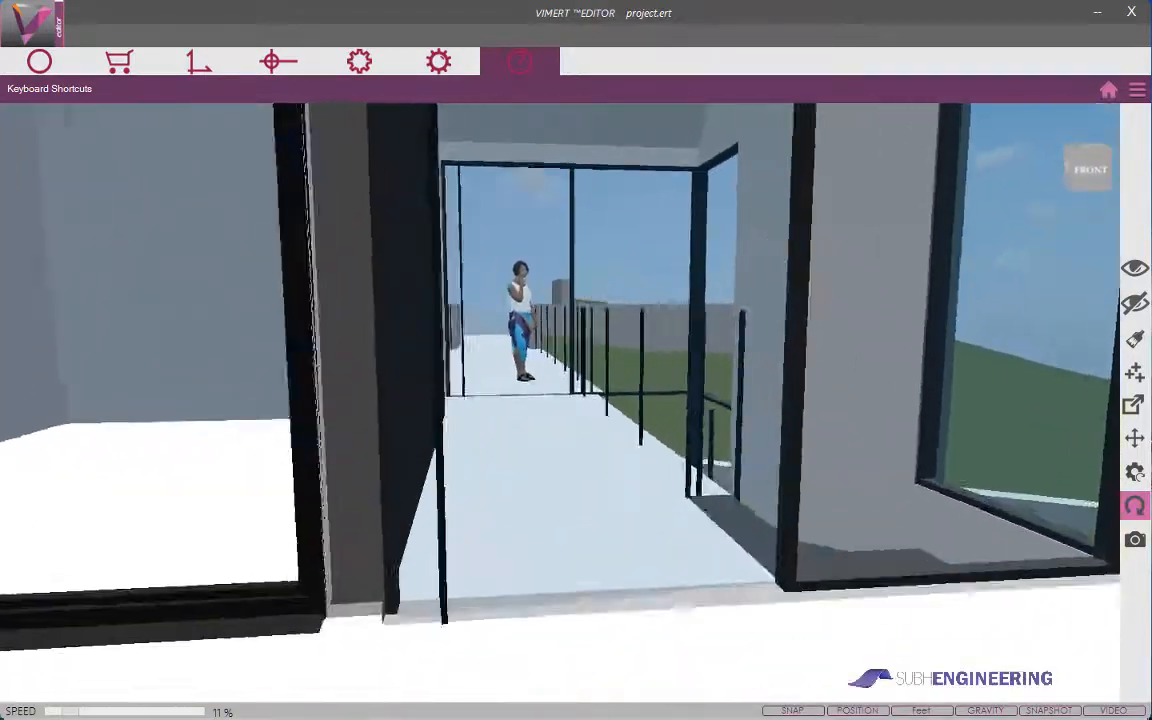
{"action": "key", "text": "s"}
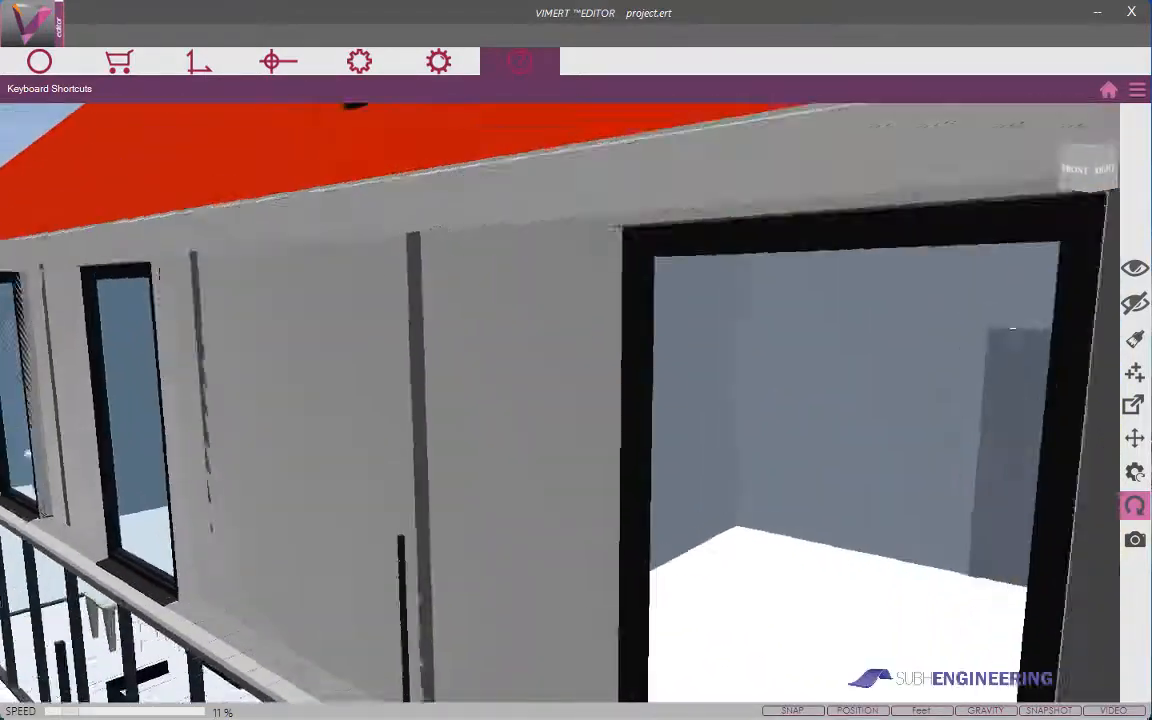
{"action": "key", "text": "w"}
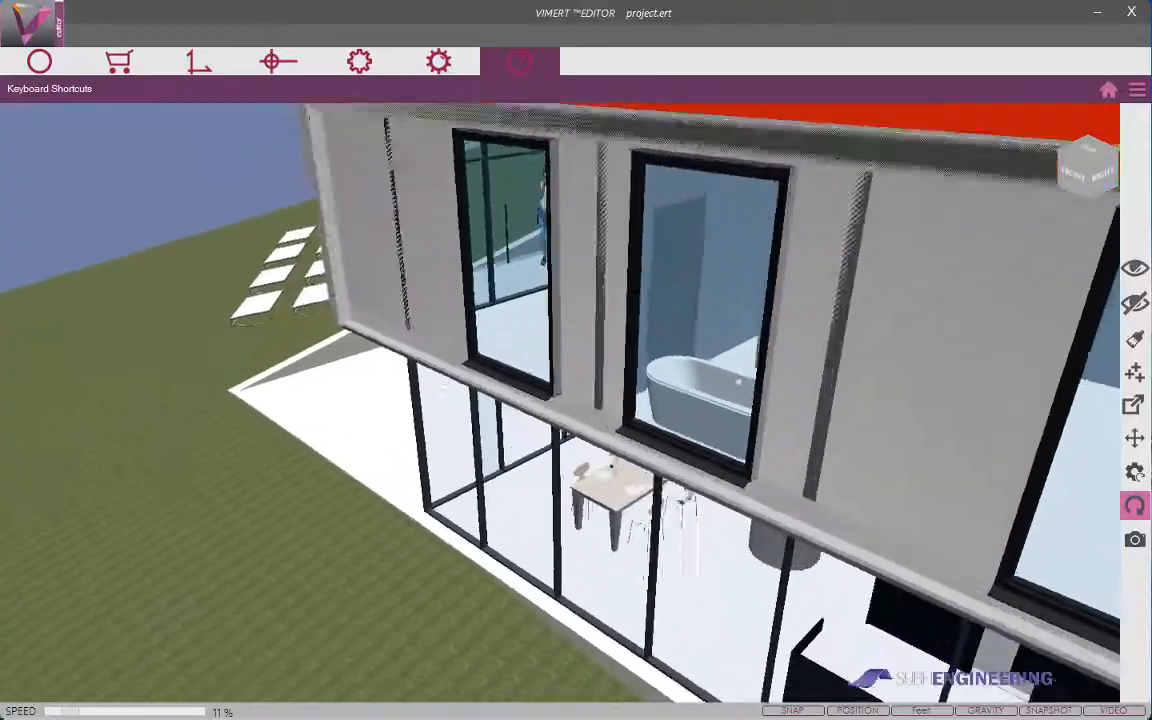
{"action": "key", "text": "s"}
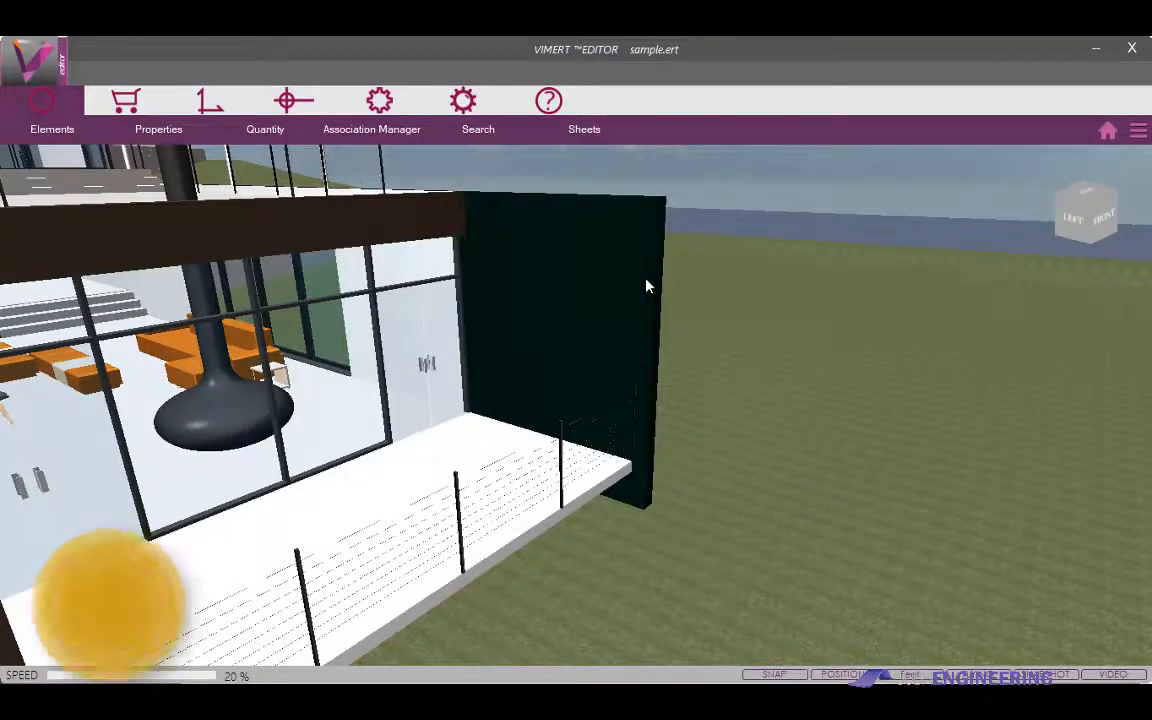
Isolate the brown side wall at the end of the balcony and select it again.
{"action": "right_click", "coordinate": [658, 243]}
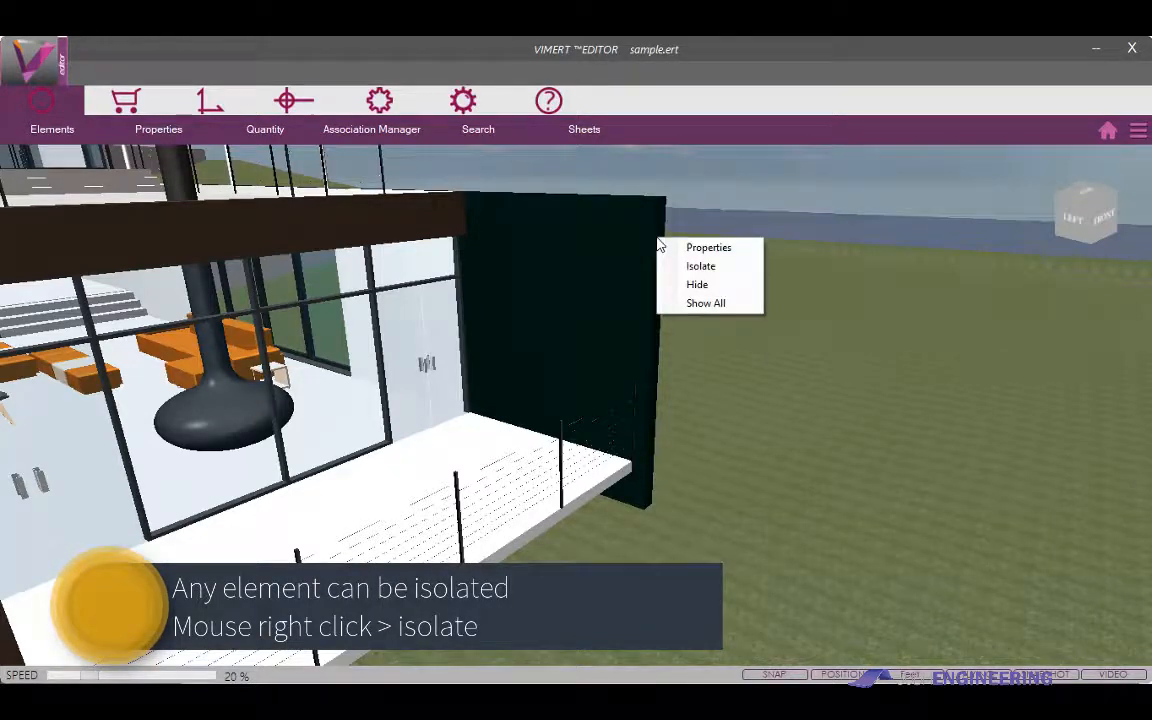
{"action": "left_click", "coordinate": [700, 266]}
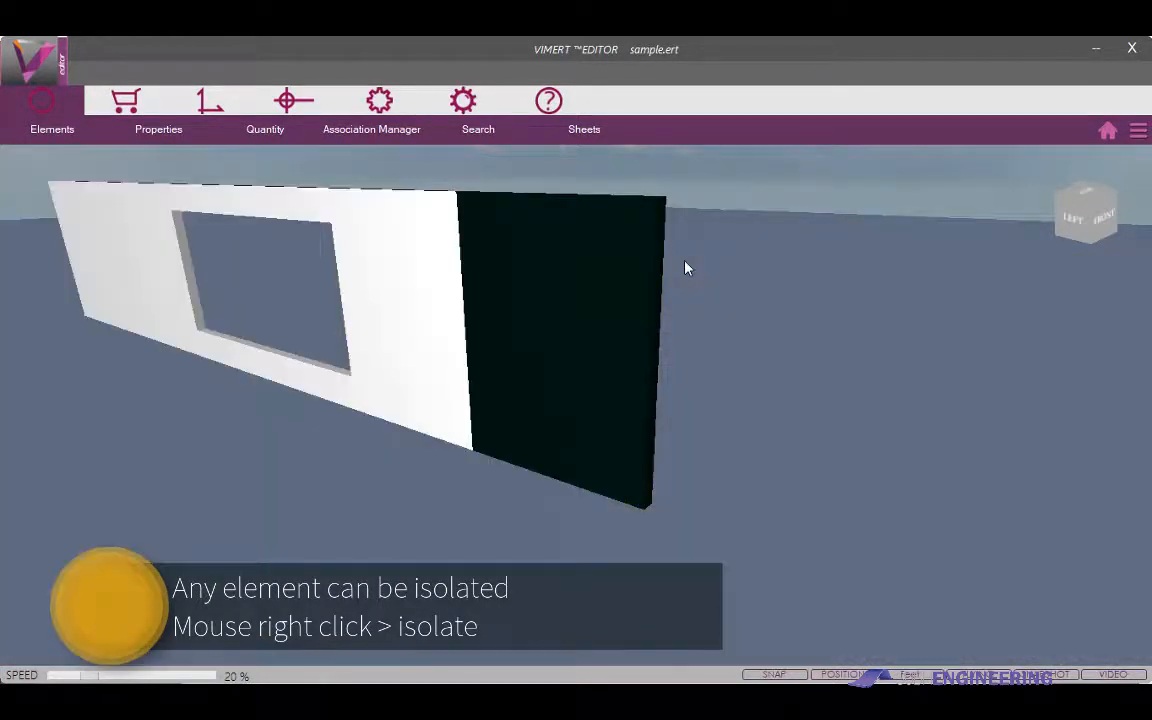
{"action": "left_click", "coordinate": [432, 501]}
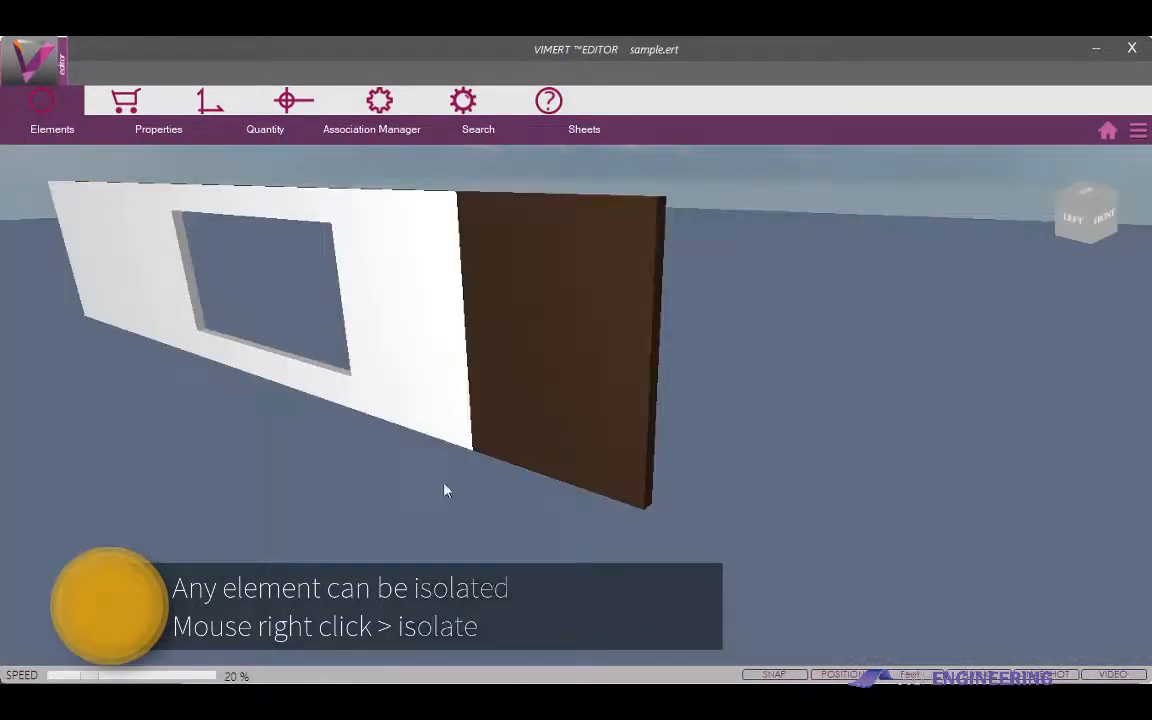
{"action": "left_click", "coordinate": [640, 300]}
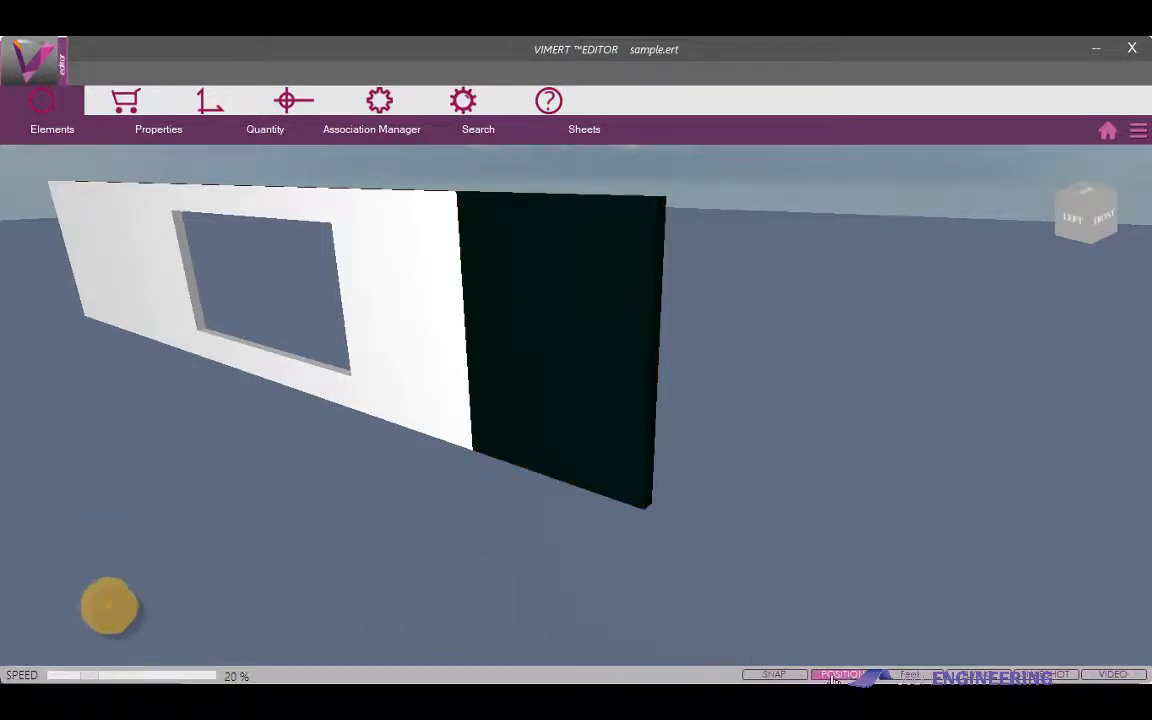
Start snapping and define a snap plane through the brown wall section's lower outer, lower inner and upper outer corners.
{"action": "left_click", "coordinate": [775, 674]}
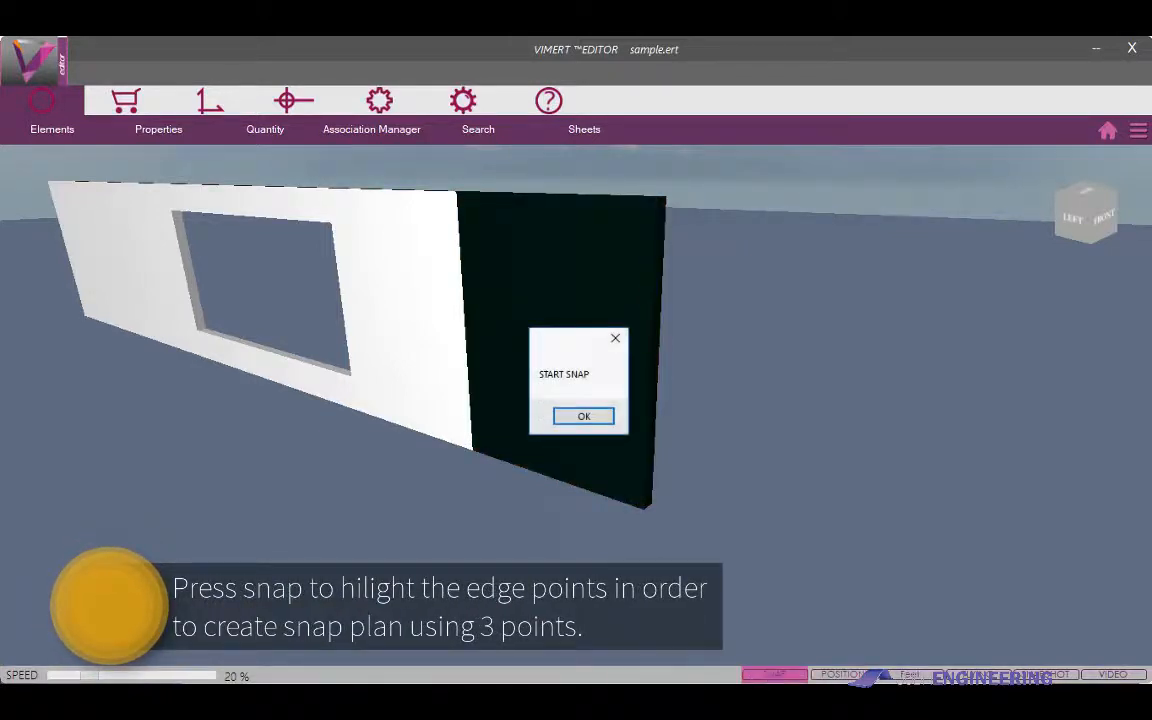
{"action": "left_click", "coordinate": [584, 418]}
{"action": "left_click", "coordinate": [645, 510]}
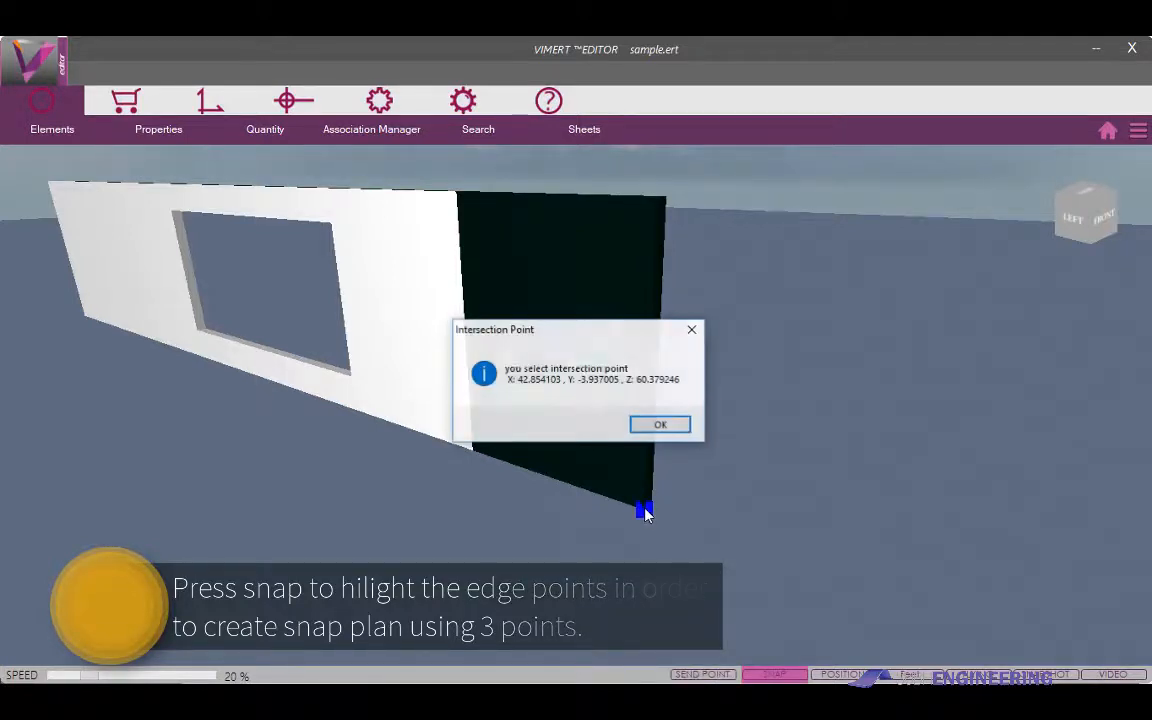
{"action": "left_click", "coordinate": [665, 428]}
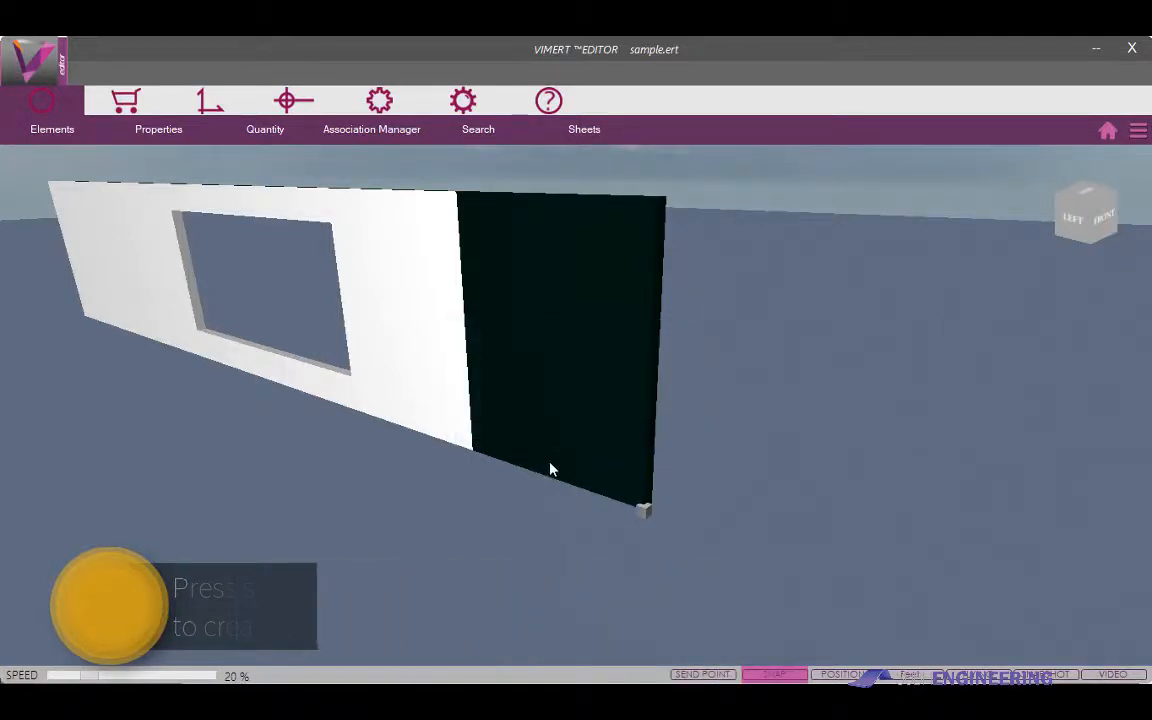
{"action": "left_click", "coordinate": [469, 451]}
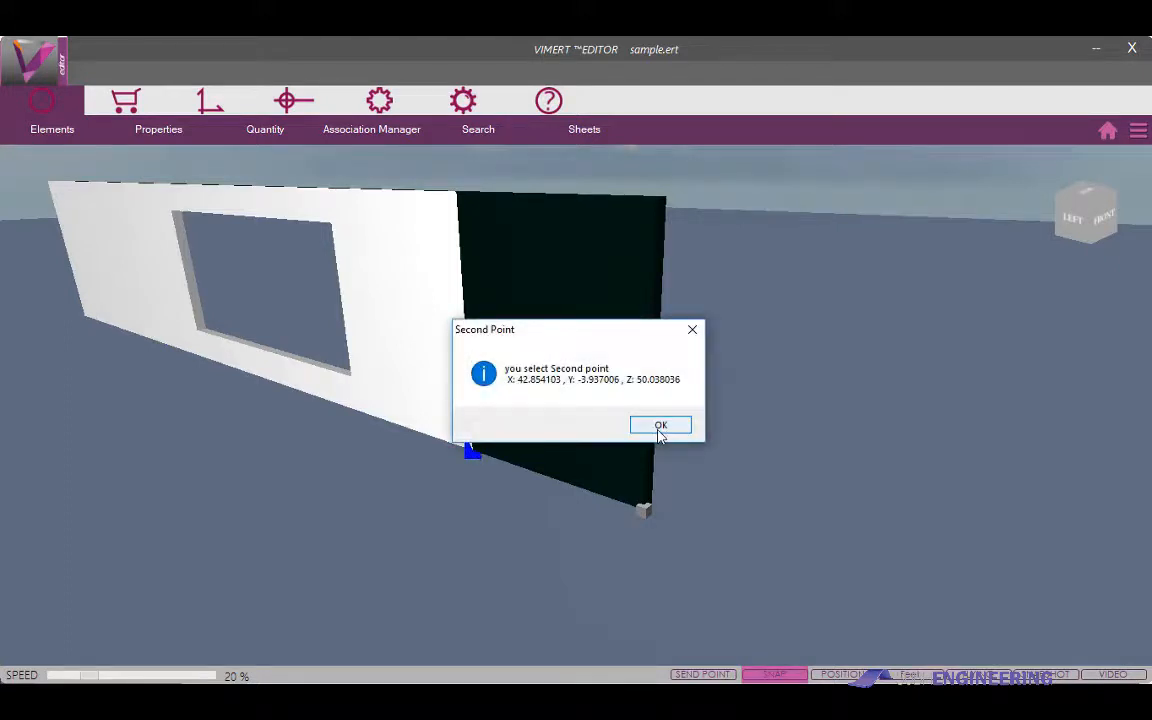
{"action": "left_click", "coordinate": [659, 425]}
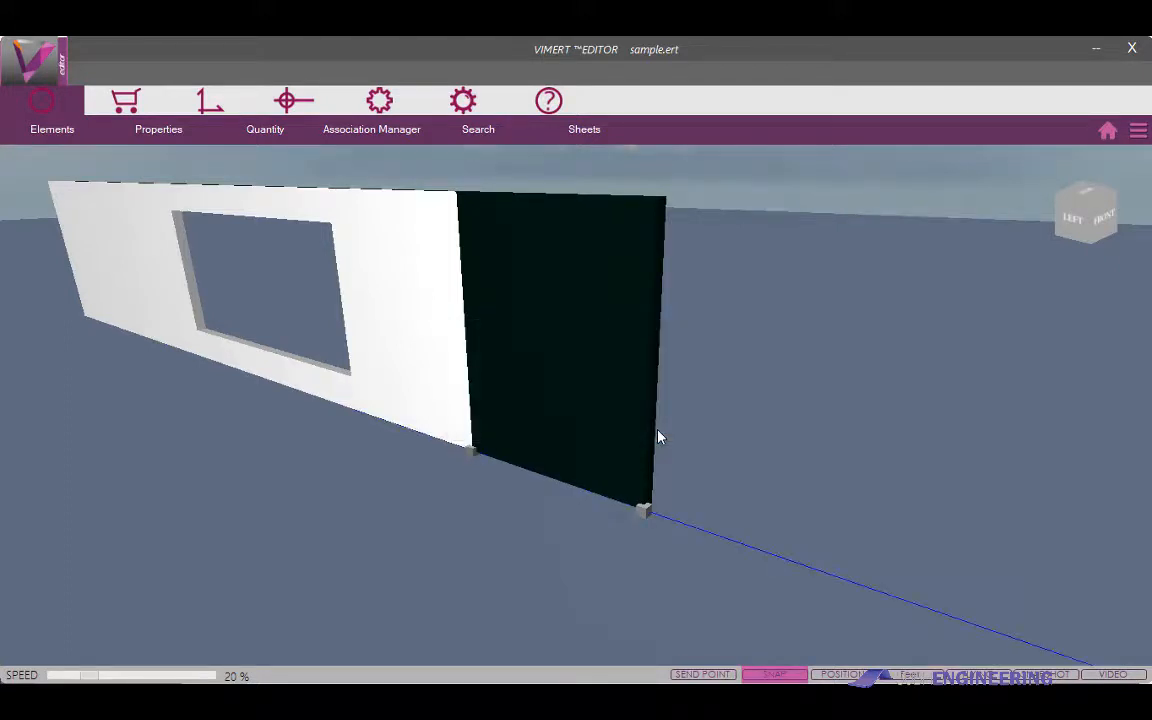
{"action": "left_click", "coordinate": [657, 199]}
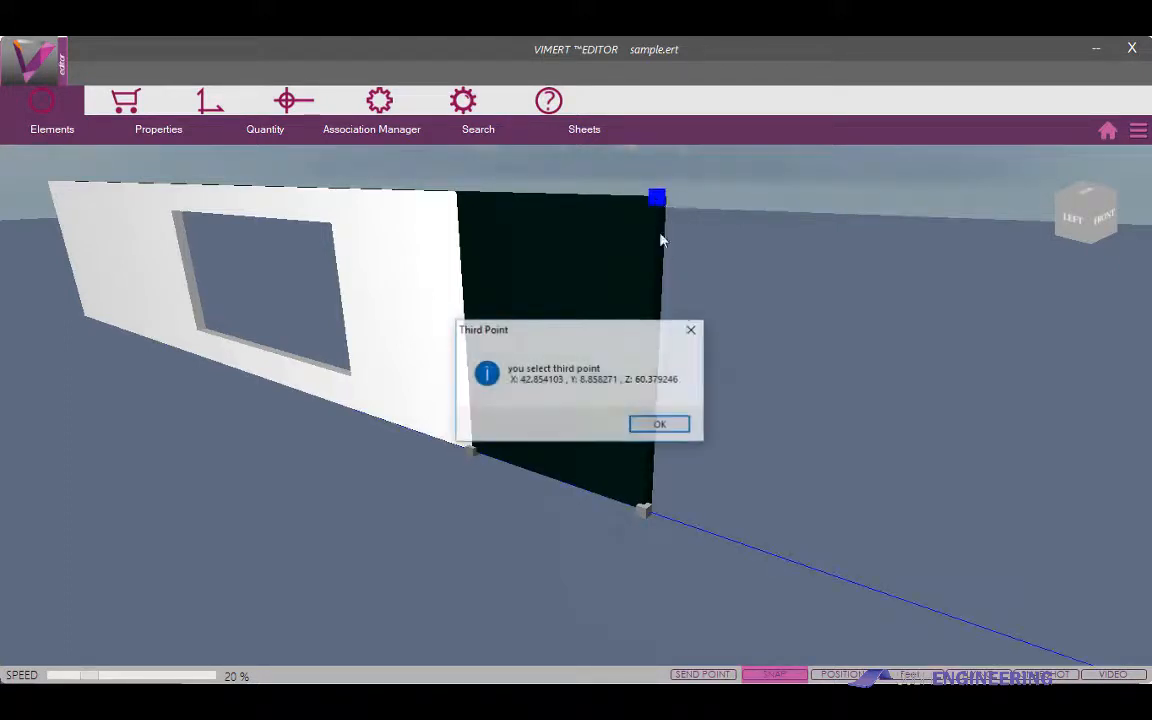
{"action": "left_click", "coordinate": [656, 424]}
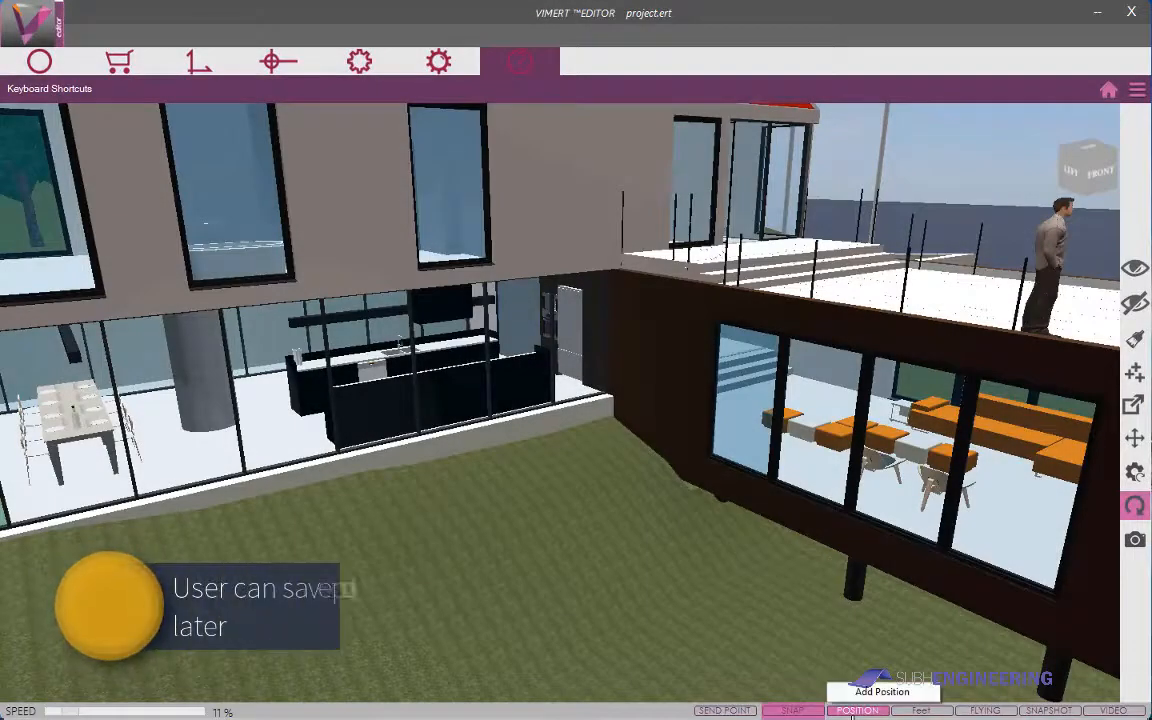
Save the current view as position 1, move to the roof terrace steps and return to the saved position.
{"action": "left_click", "coordinate": [855, 711]}
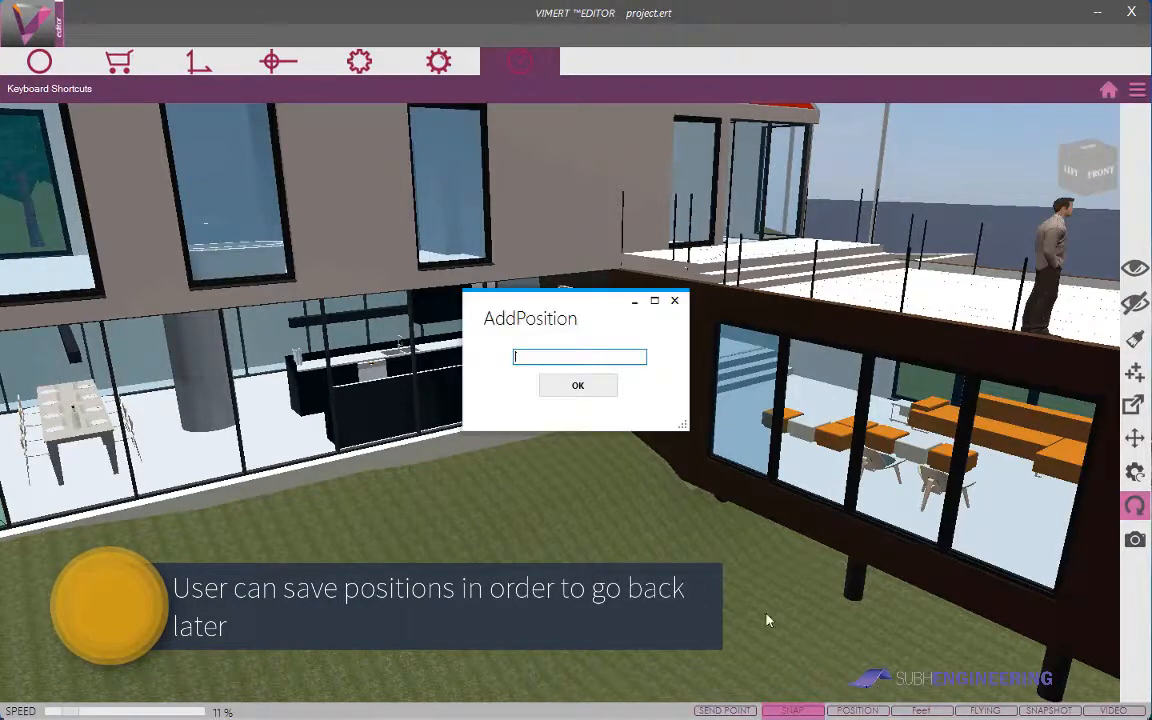
{"action": "type", "text": "4"}
{"action": "left_click", "coordinate": [578, 385]}
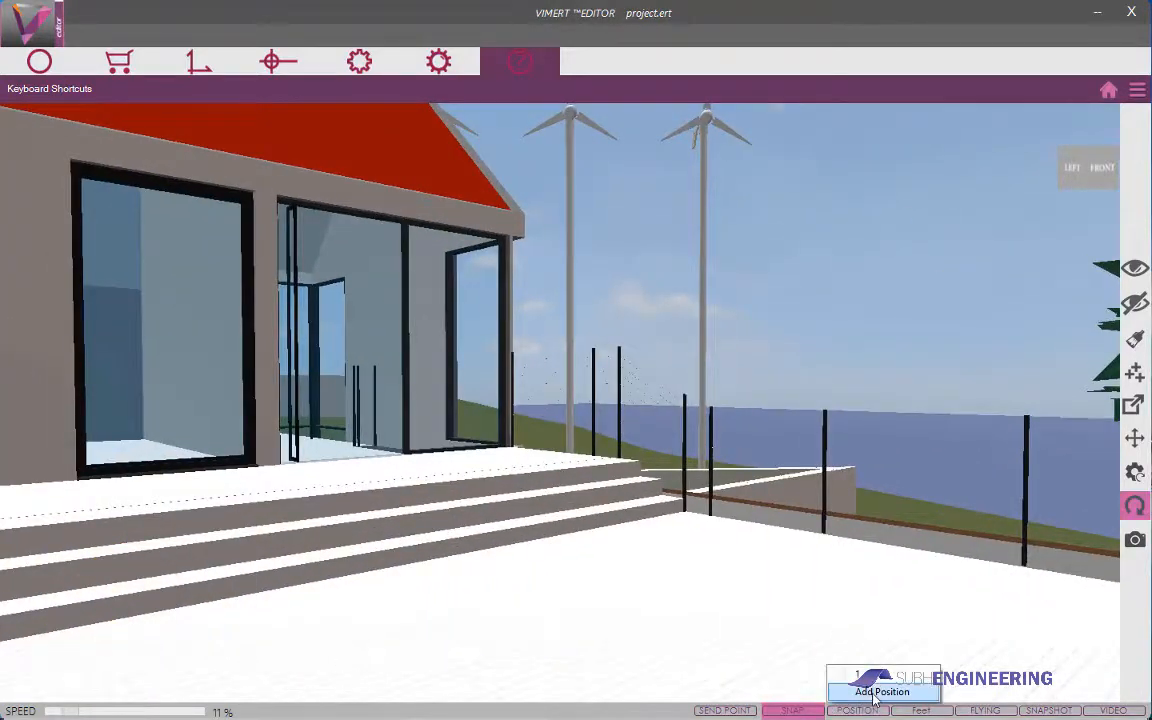
{"action": "left_click", "coordinate": [852, 677]}
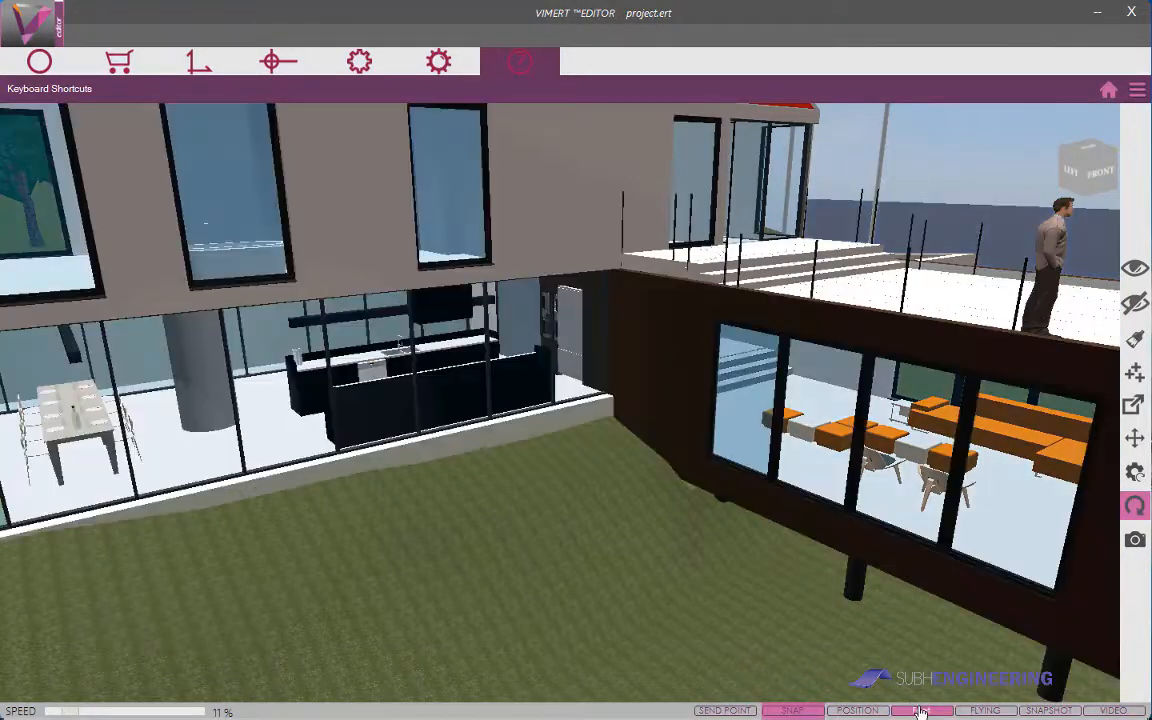
Check the available measurement units and save a JPG snapshot of the view to the Desktop as image1.
{"action": "left_click", "coordinate": [920, 711]}
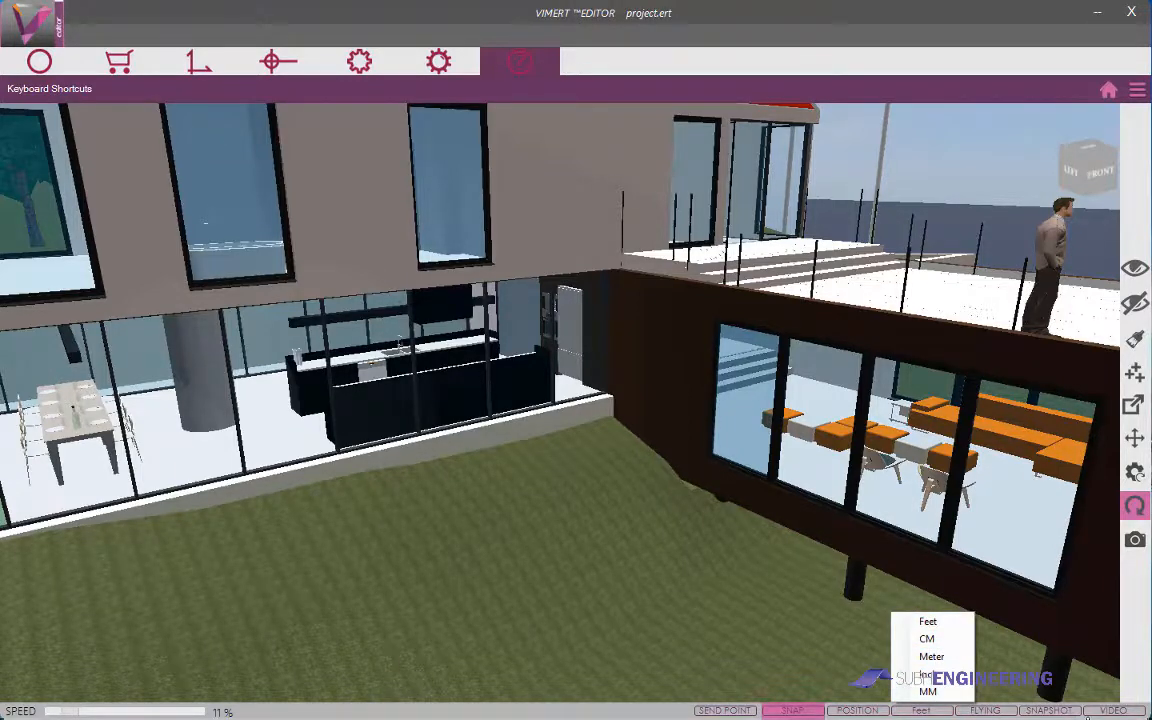
{"action": "left_click", "coordinate": [1048, 711]}
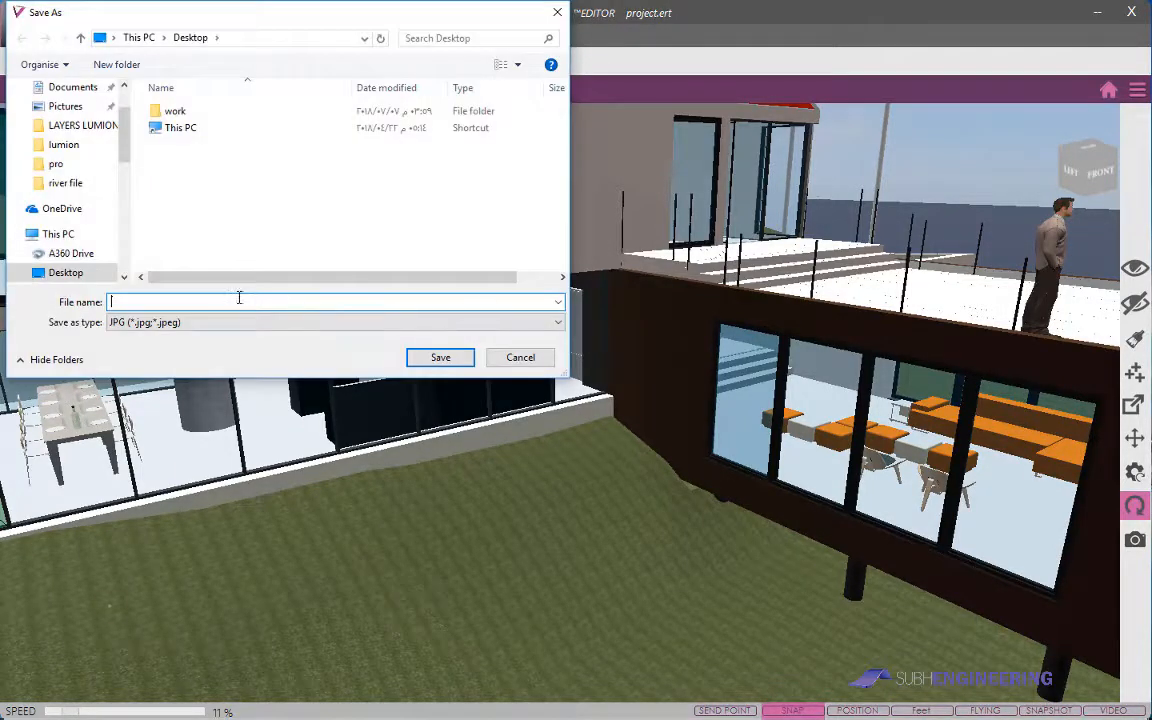
{"action": "type", "text": "1"}
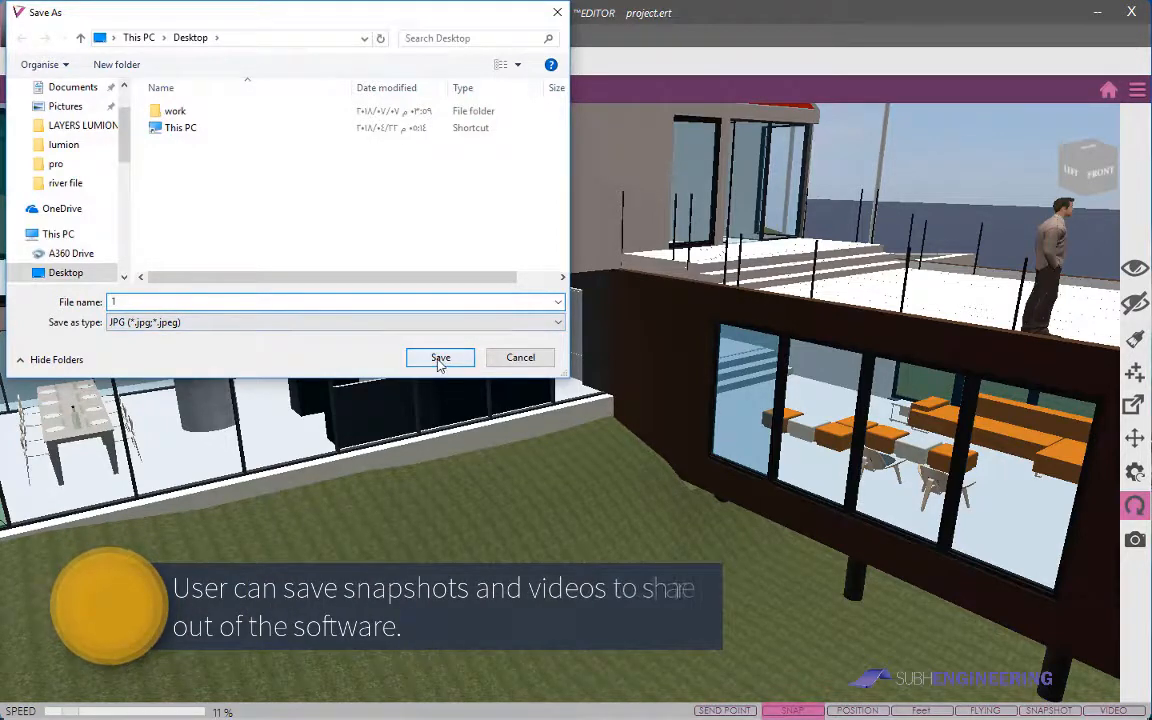
{"action": "type", "text": "mage"}
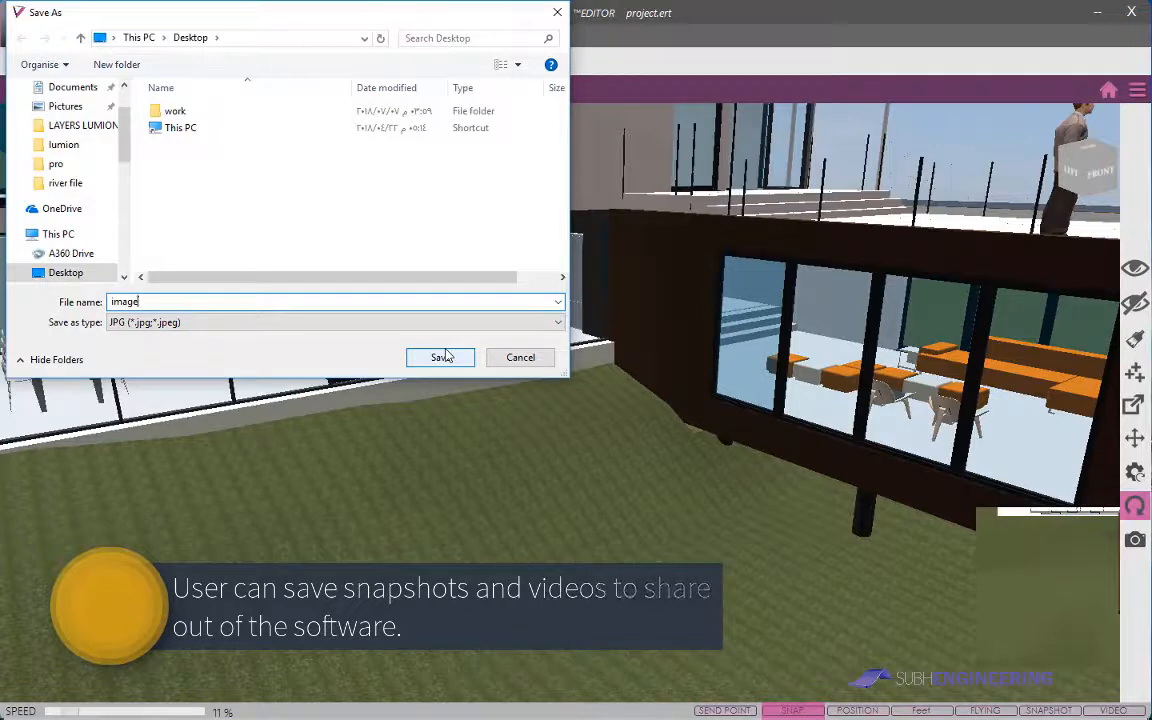
{"action": "type", "text": "1"}
{"action": "left_click", "coordinate": [438, 358]}
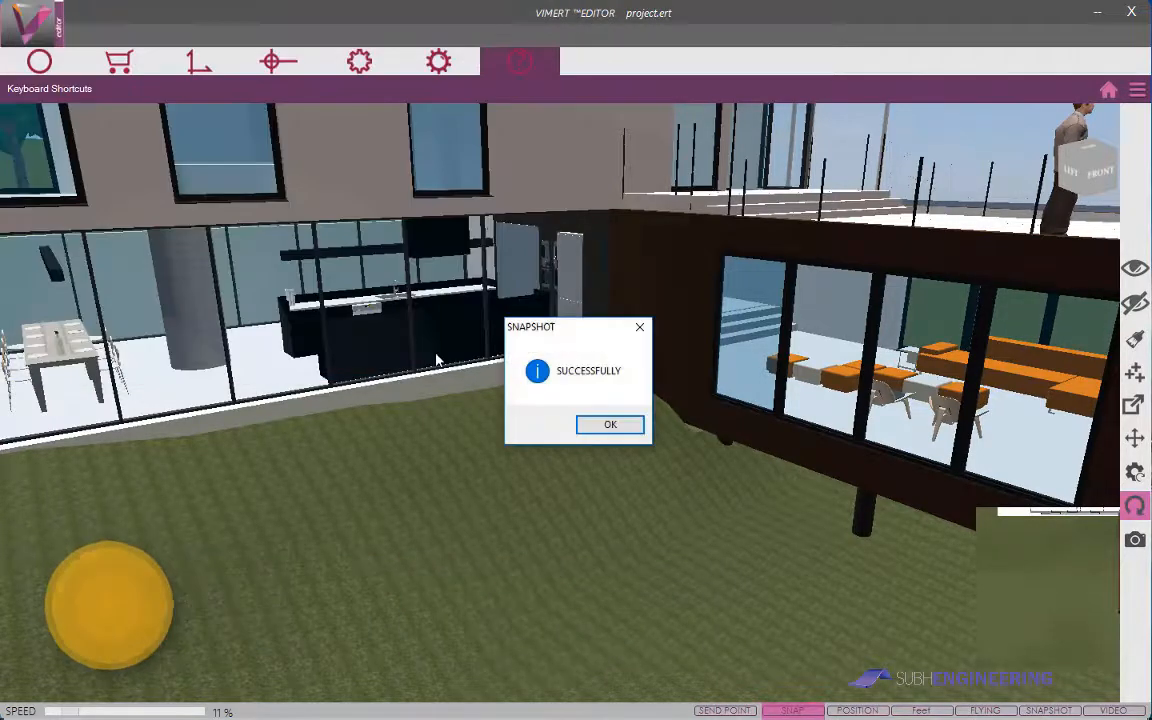
{"action": "left_click", "coordinate": [602, 425]}
Start a video of the model view and name its AVI file video on the Desktop.
{"action": "left_click", "coordinate": [1133, 712]}
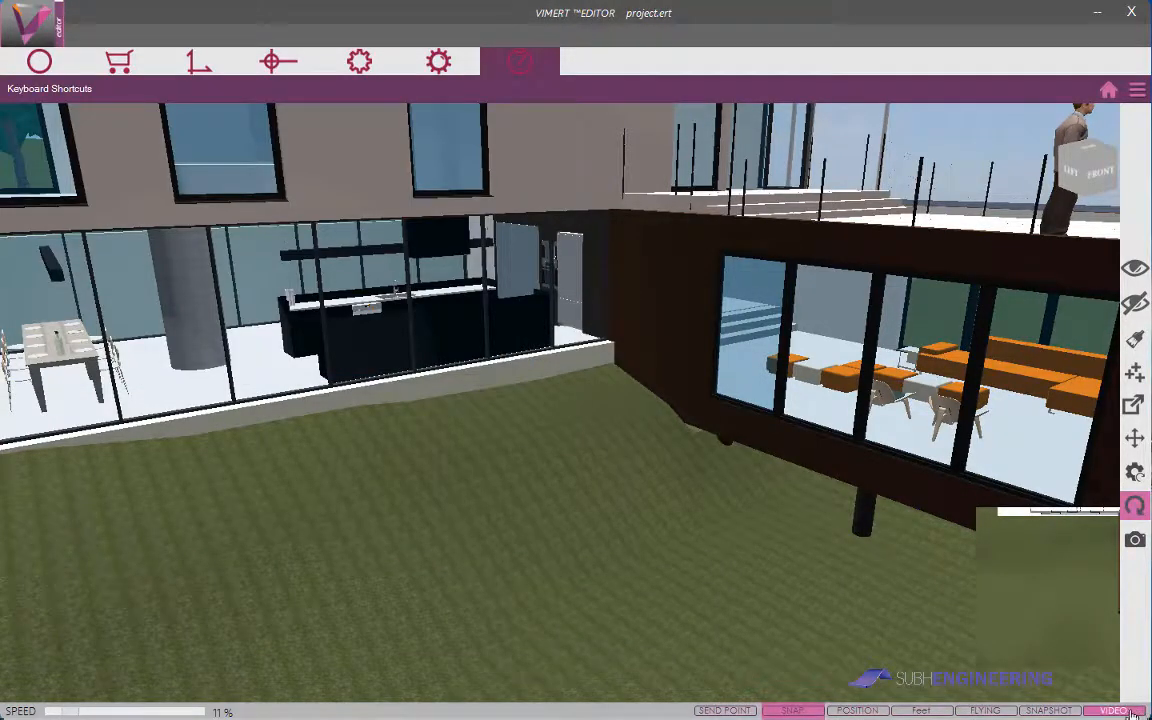
{"action": "left_click", "coordinate": [1130, 712]}
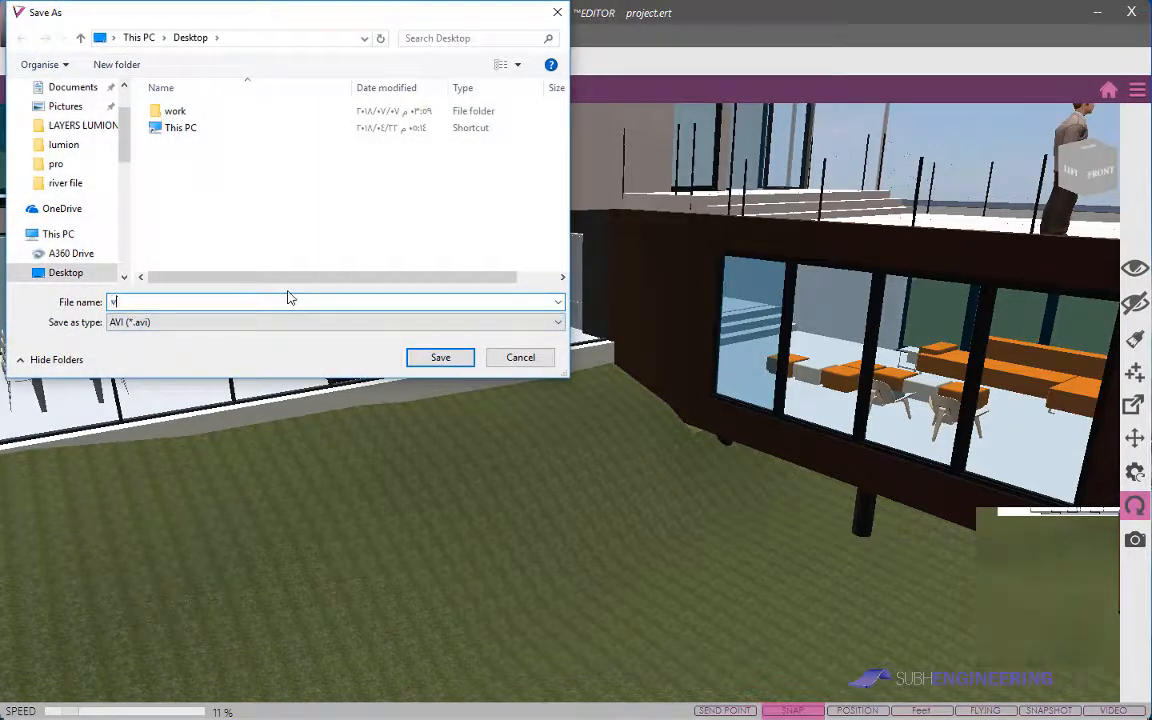
{"action": "type", "text": "eo"}
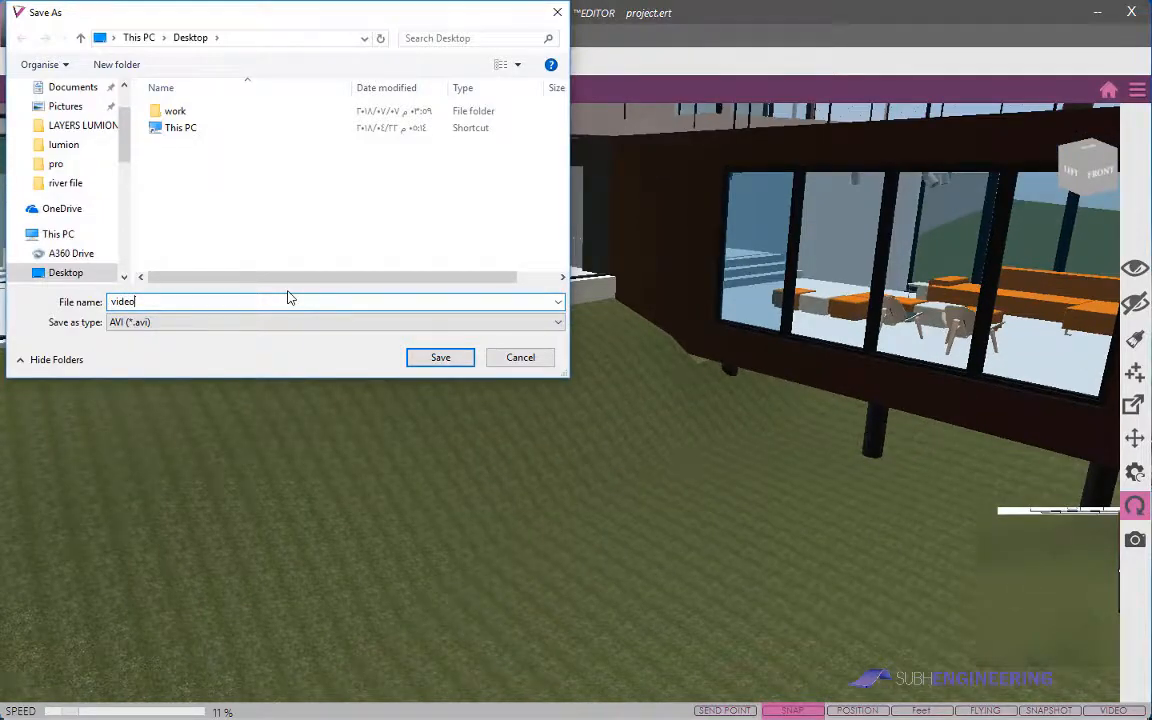